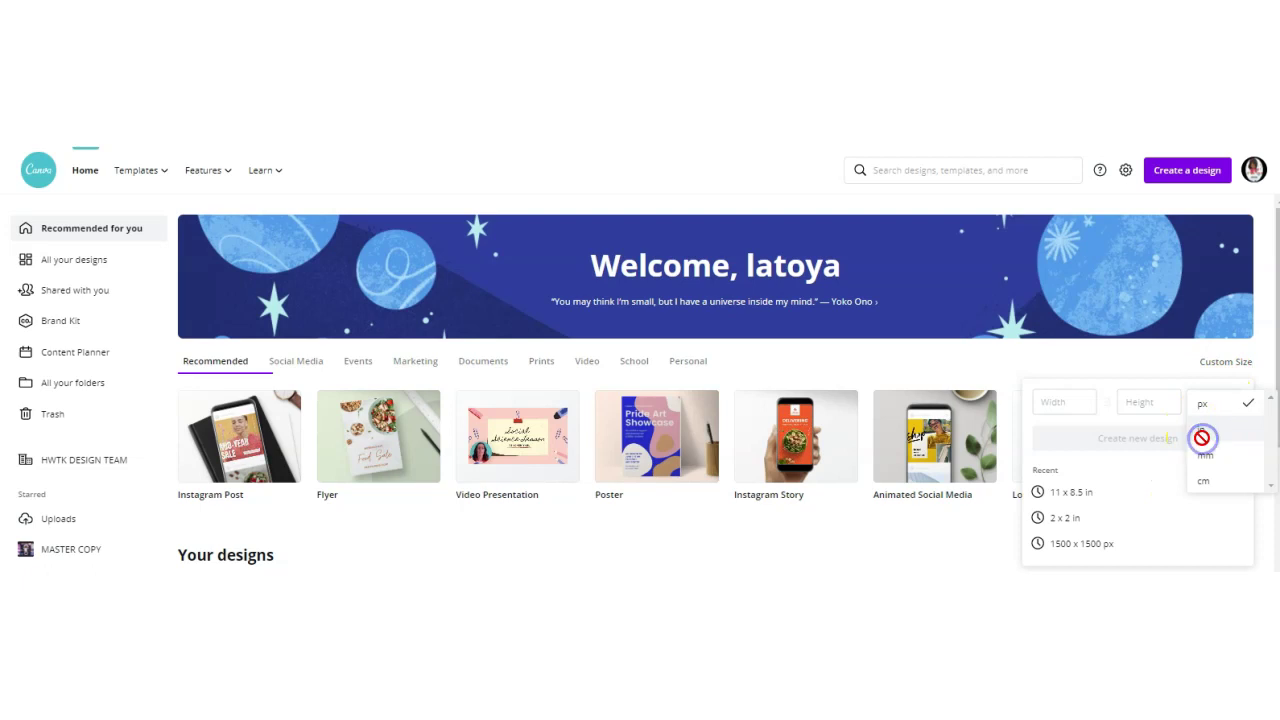
Create a new custom-size design 8.5 in wide by 11 in high.
{"action": "left_click", "coordinate": [1054, 405]}
{"action": "type", "text": "8.5"}
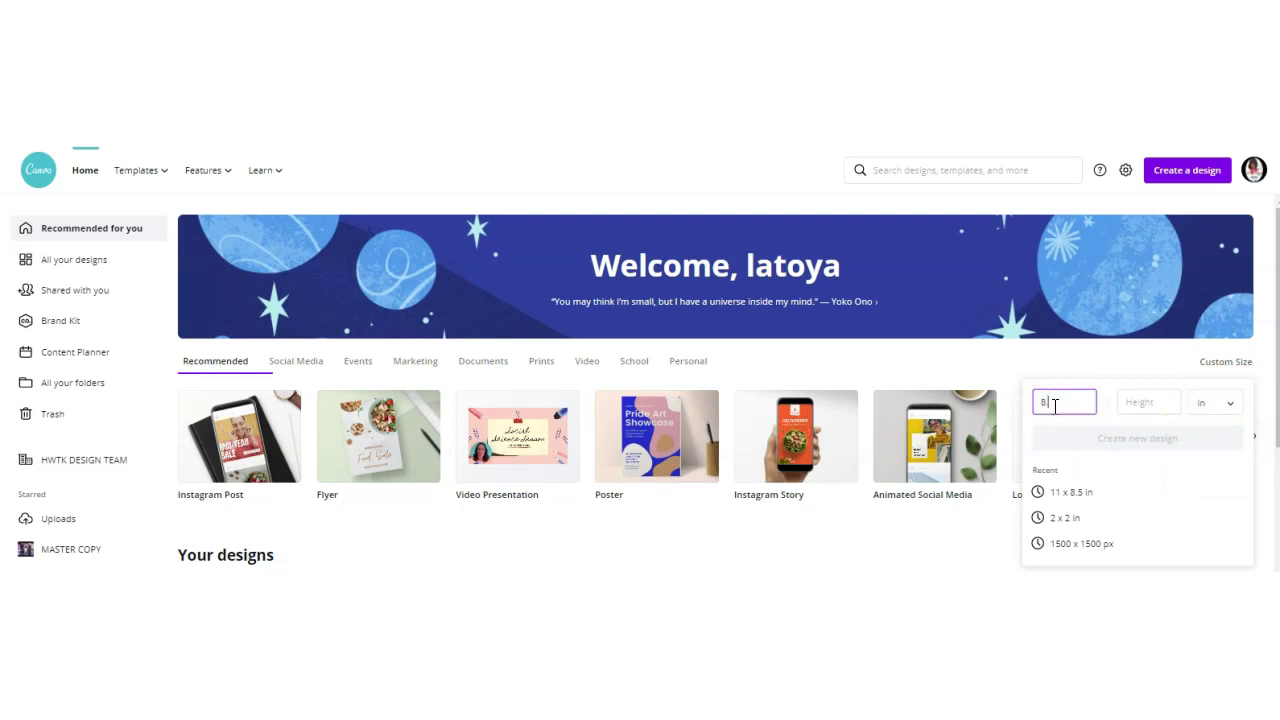
{"action": "key", "text": "Tab"}
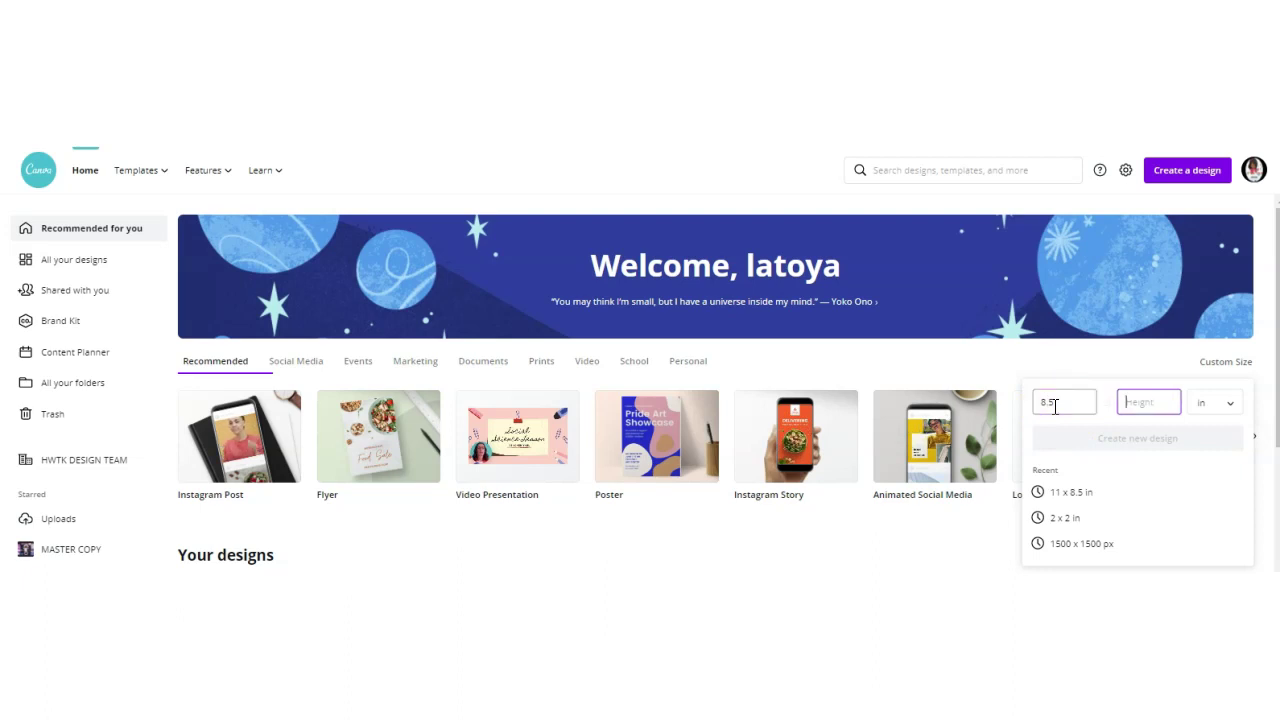
{"action": "type", "text": "11"}
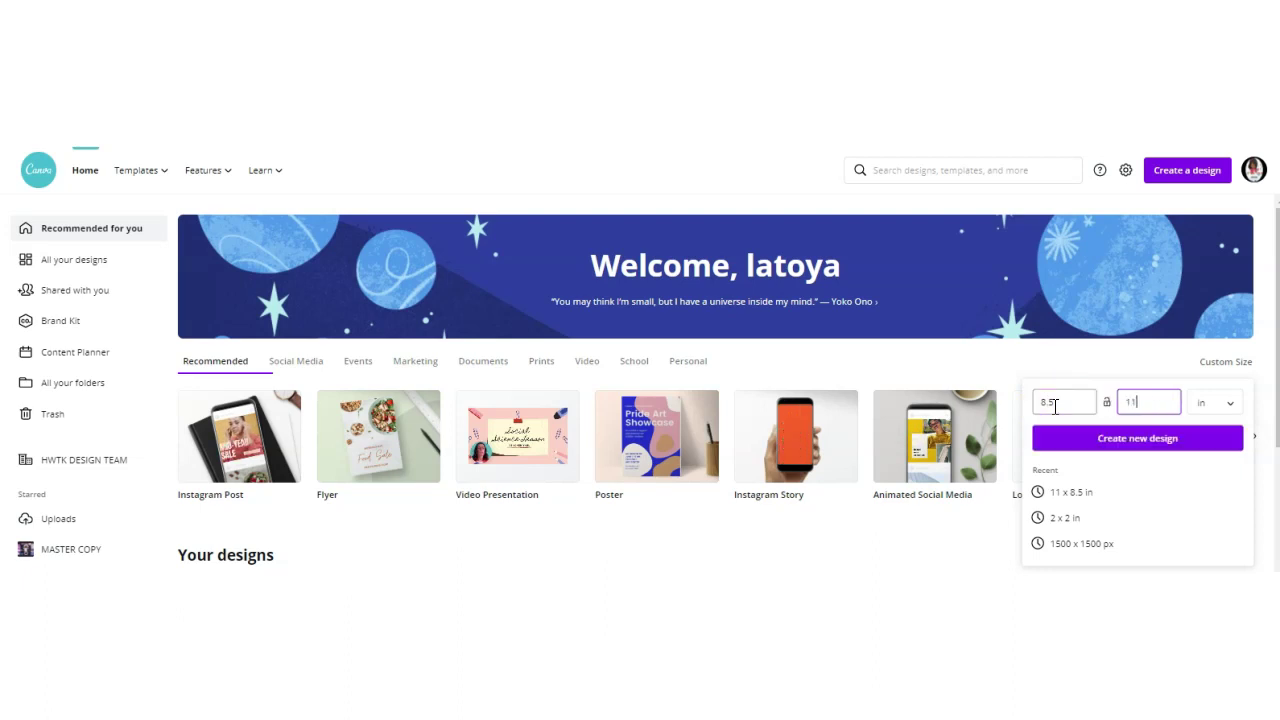
{"action": "left_click", "coordinate": [1135, 440]}
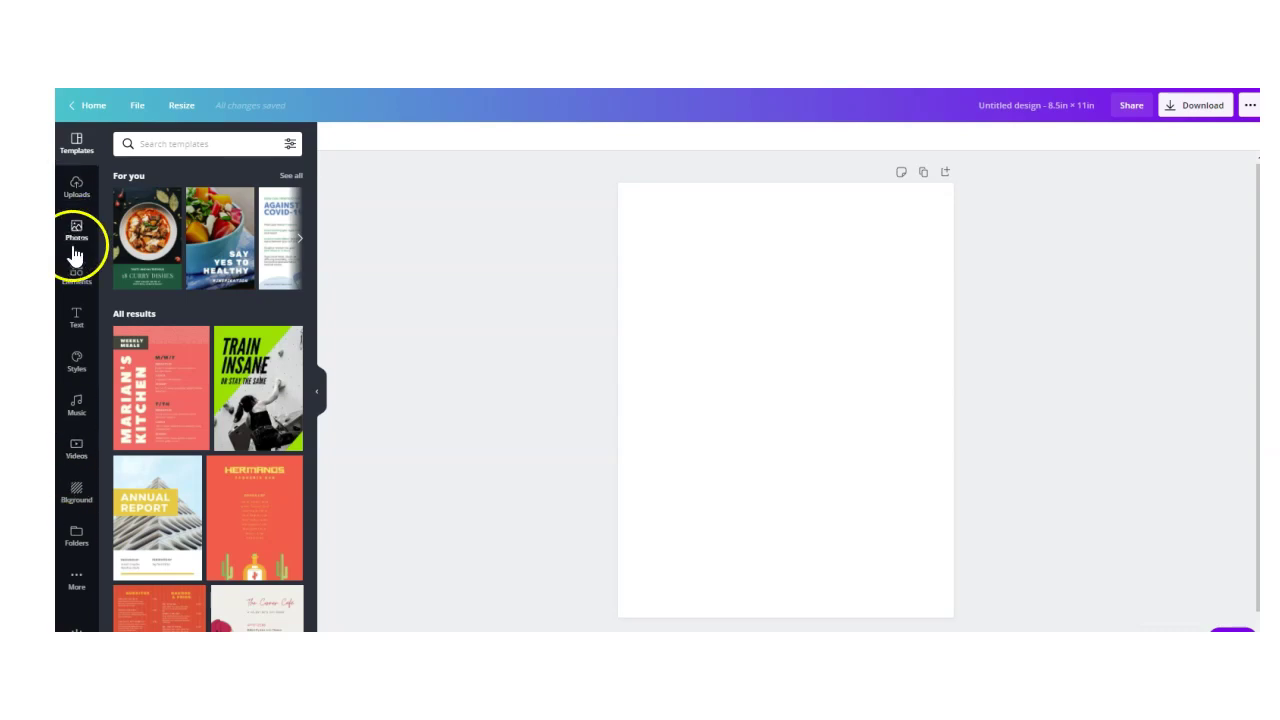
Add a square shape to the page and resize it into a rectangle 6 in wide by 1.5 in high.
{"action": "left_click", "coordinate": [75, 283]}
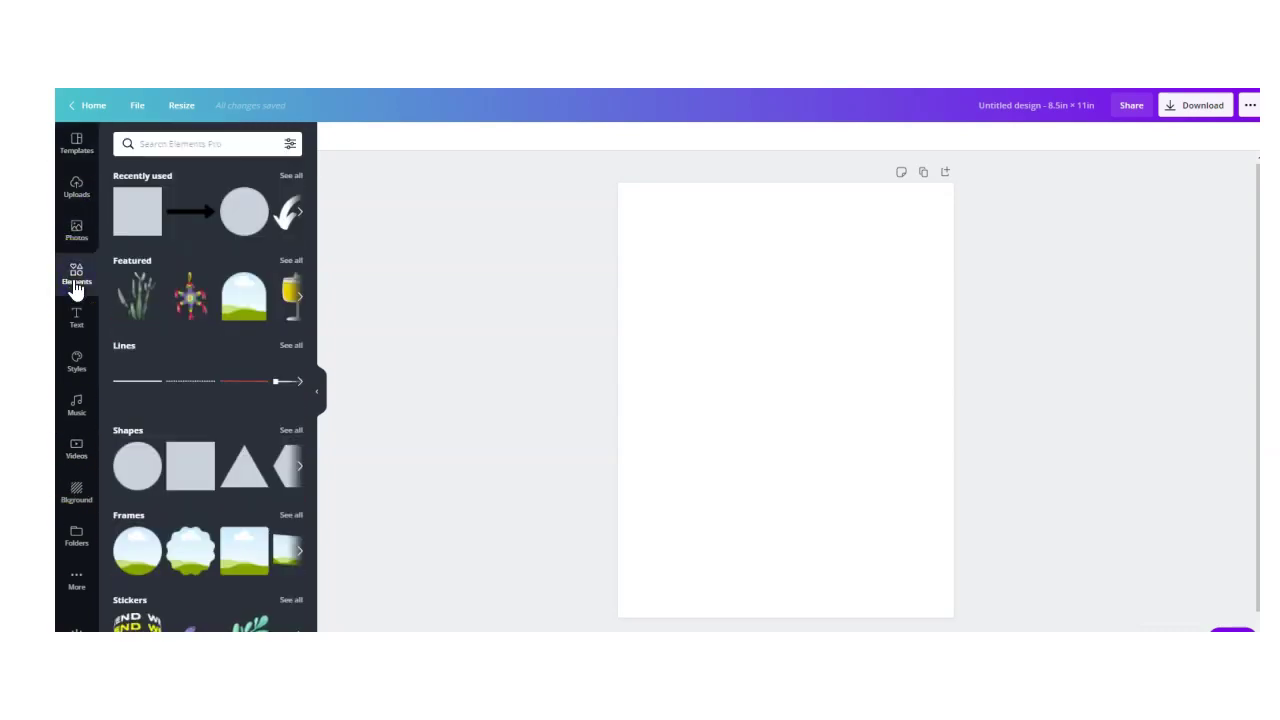
{"action": "left_click", "coordinate": [179, 459]}
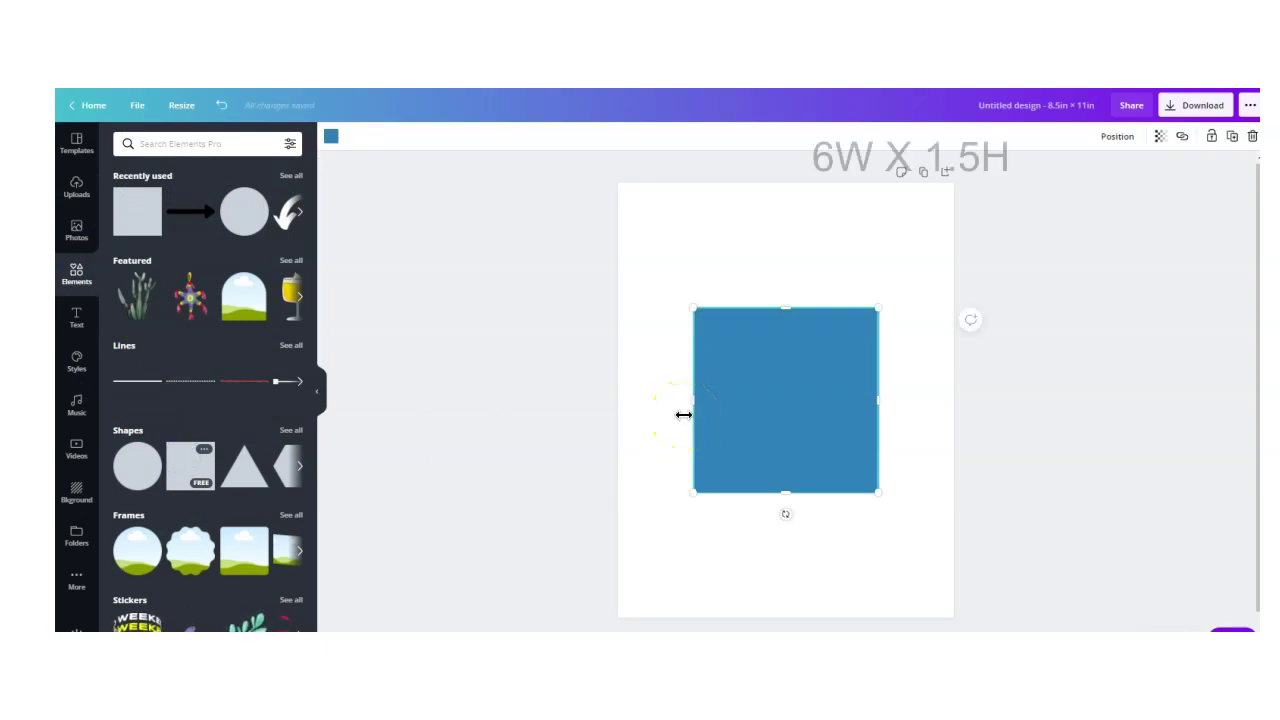
{"action": "left_click_drag", "start_coordinate": [883, 399], "coordinate": [934, 402]}
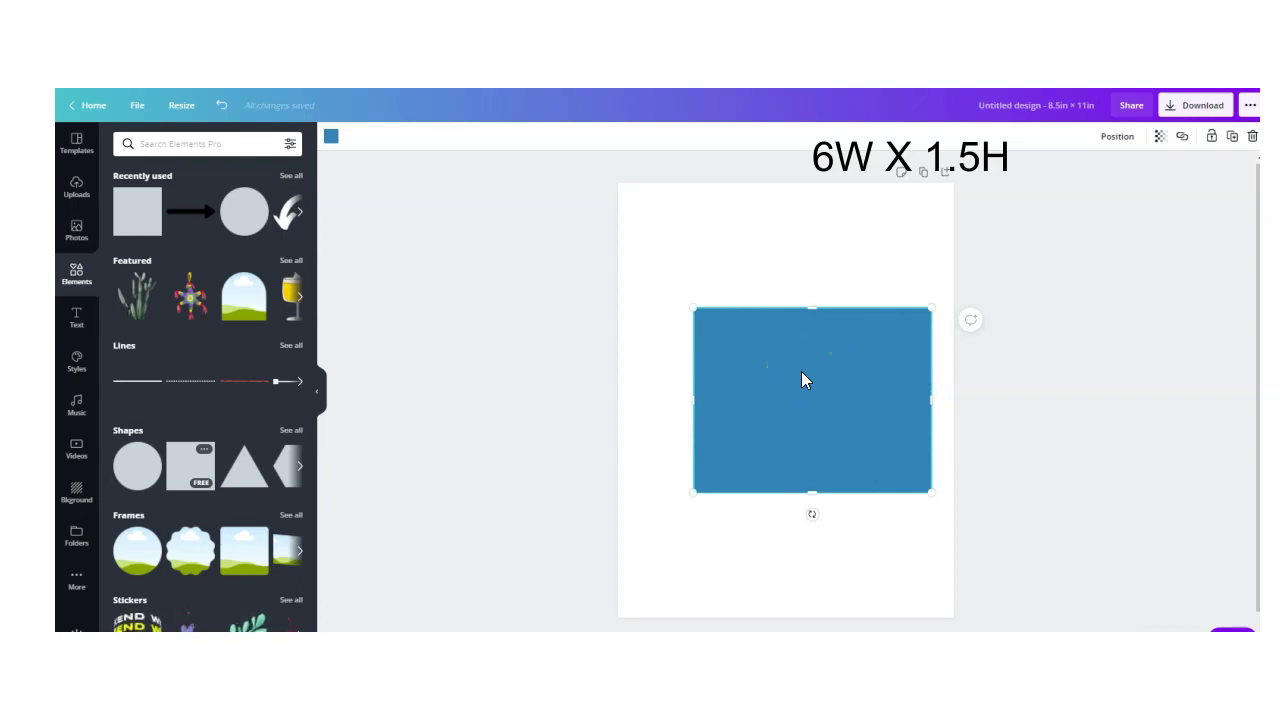
{"action": "left_click_drag", "start_coordinate": [806, 307], "coordinate": [777, 369]}
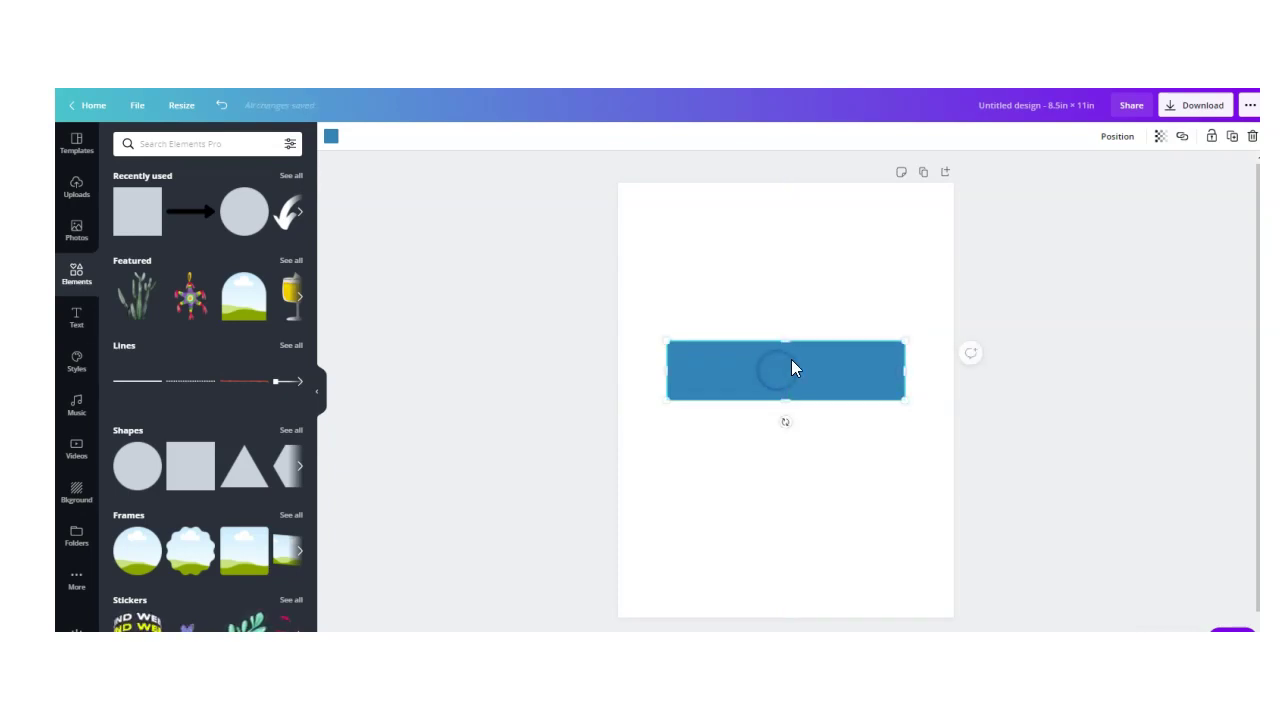
Duplicate the blue rectangle and fill the copy with mid-gray from the default colors.
{"action": "left_click", "coordinate": [1233, 138]}
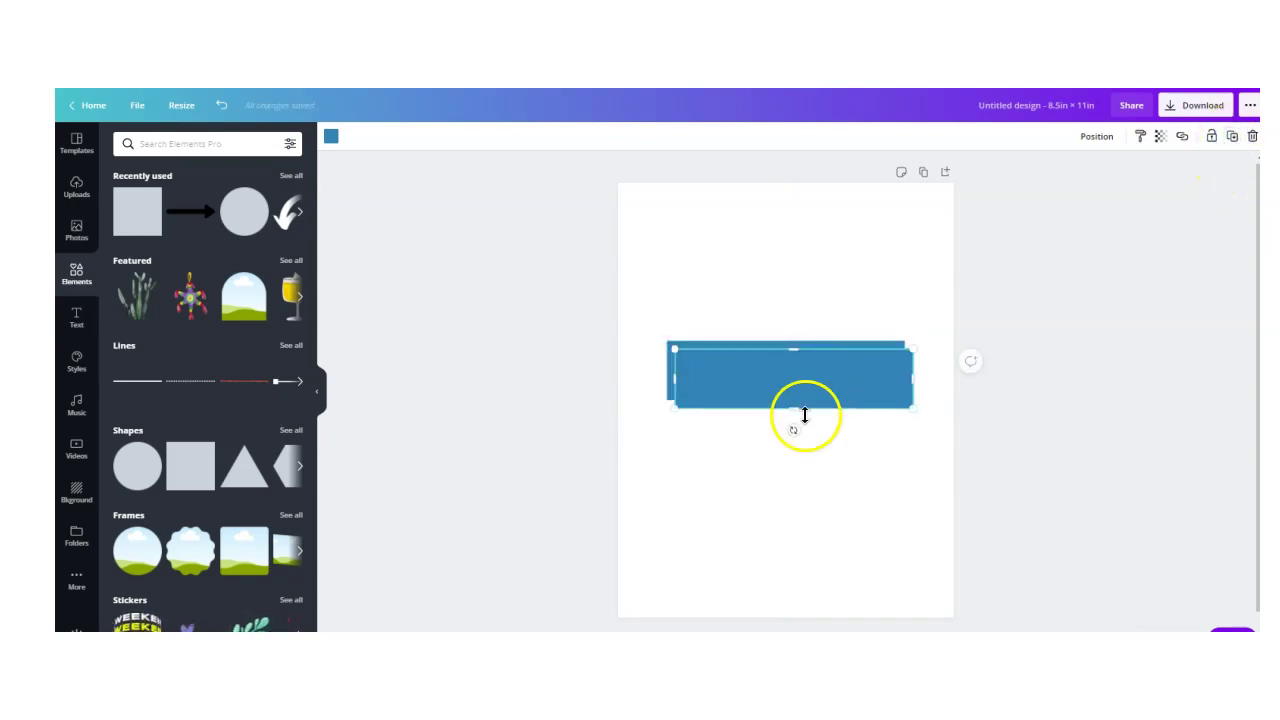
{"action": "left_click", "coordinate": [329, 136]}
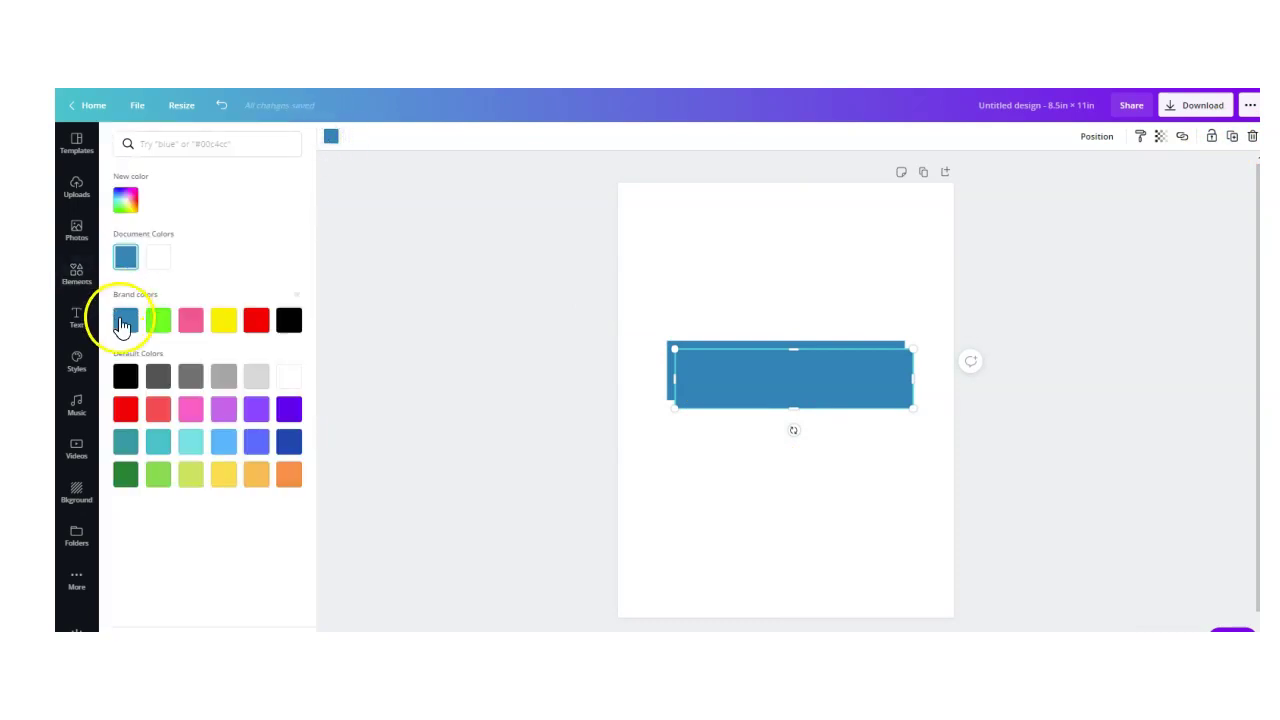
{"action": "left_click", "coordinate": [223, 377]}
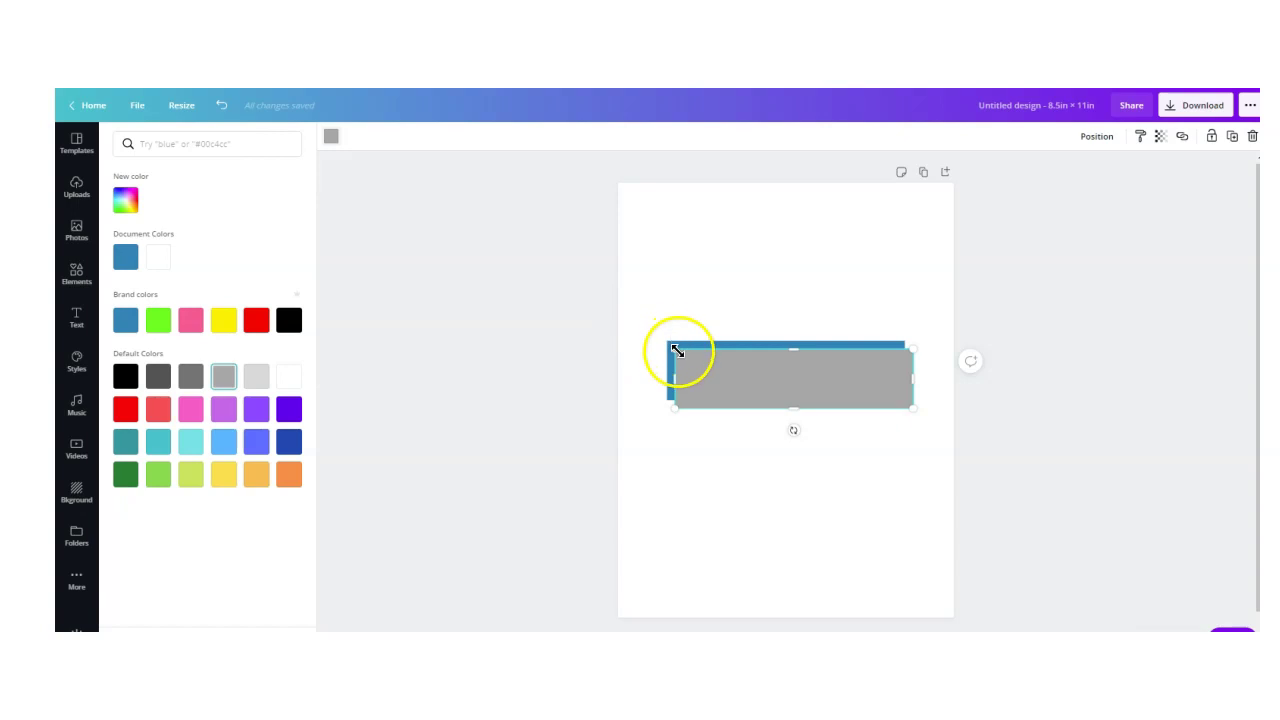
Place the gray rectangle flush against the blue rectangle's upper edge and reduce its height to a thin strip.
{"action": "left_click_drag", "start_coordinate": [774, 371], "coordinate": [760, 323]}
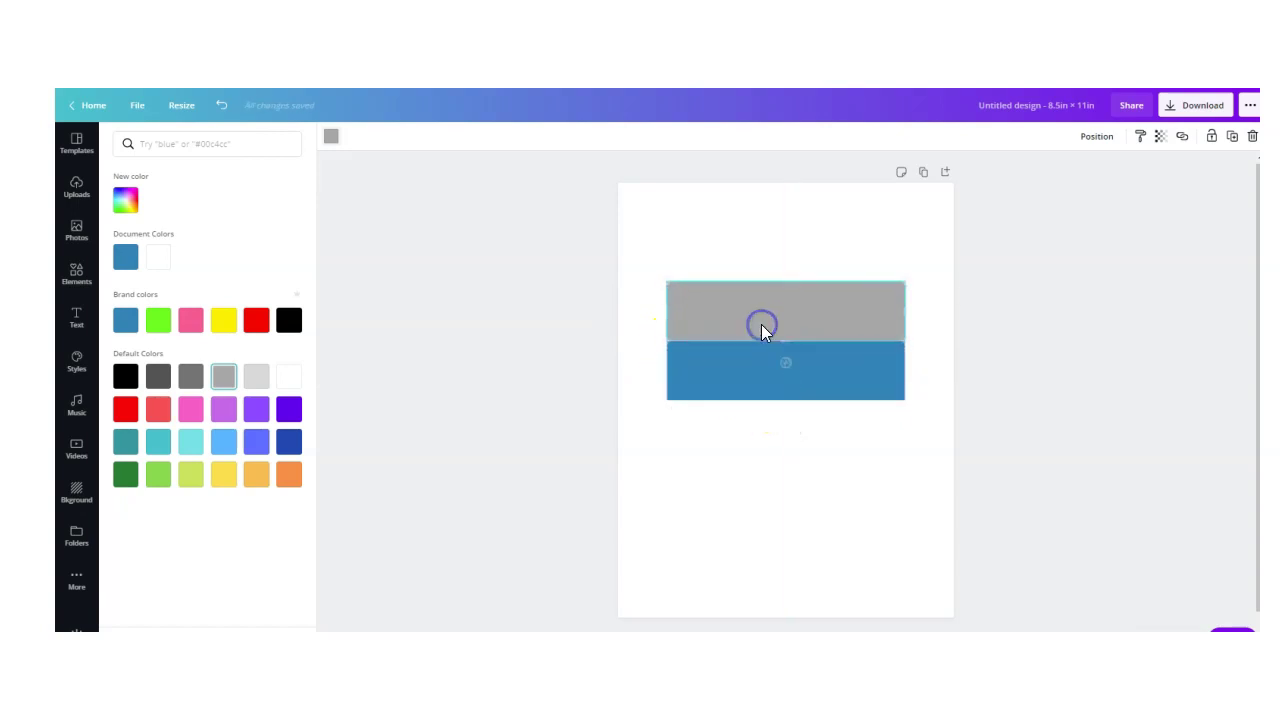
{"action": "left_click", "coordinate": [762, 300]}
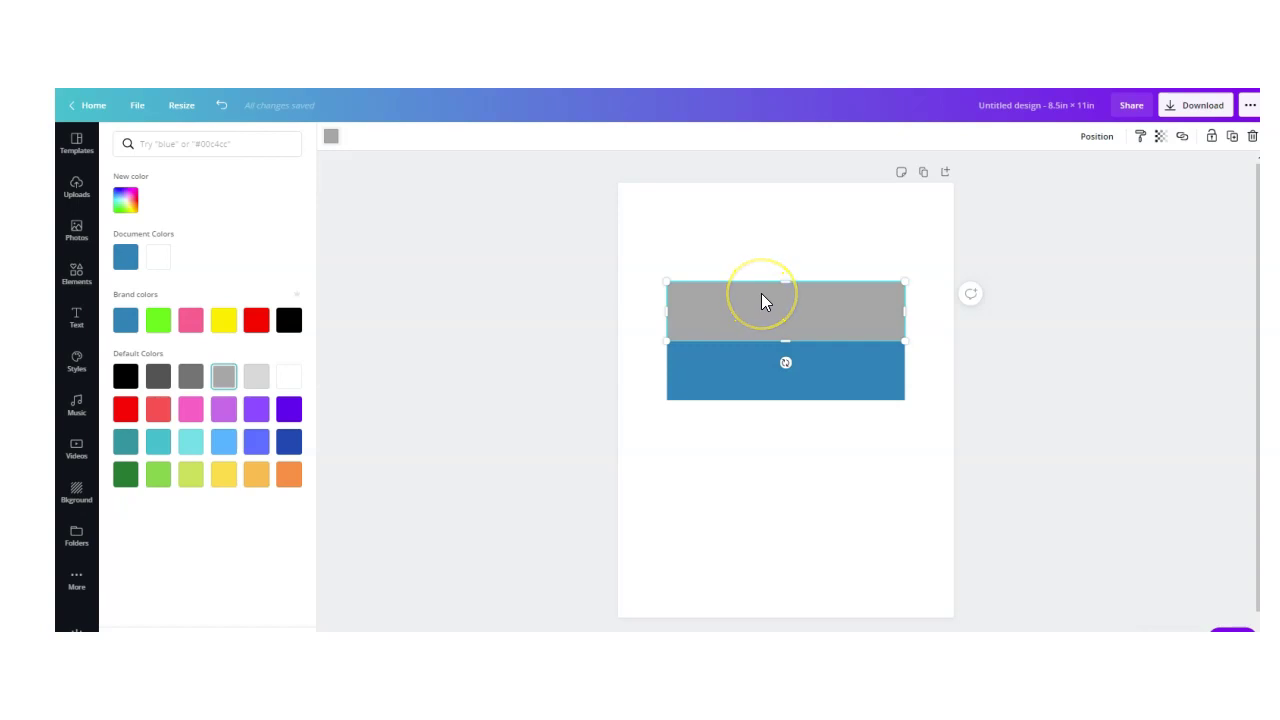
{"action": "left_click_drag", "start_coordinate": [789, 283], "coordinate": [789, 320]}
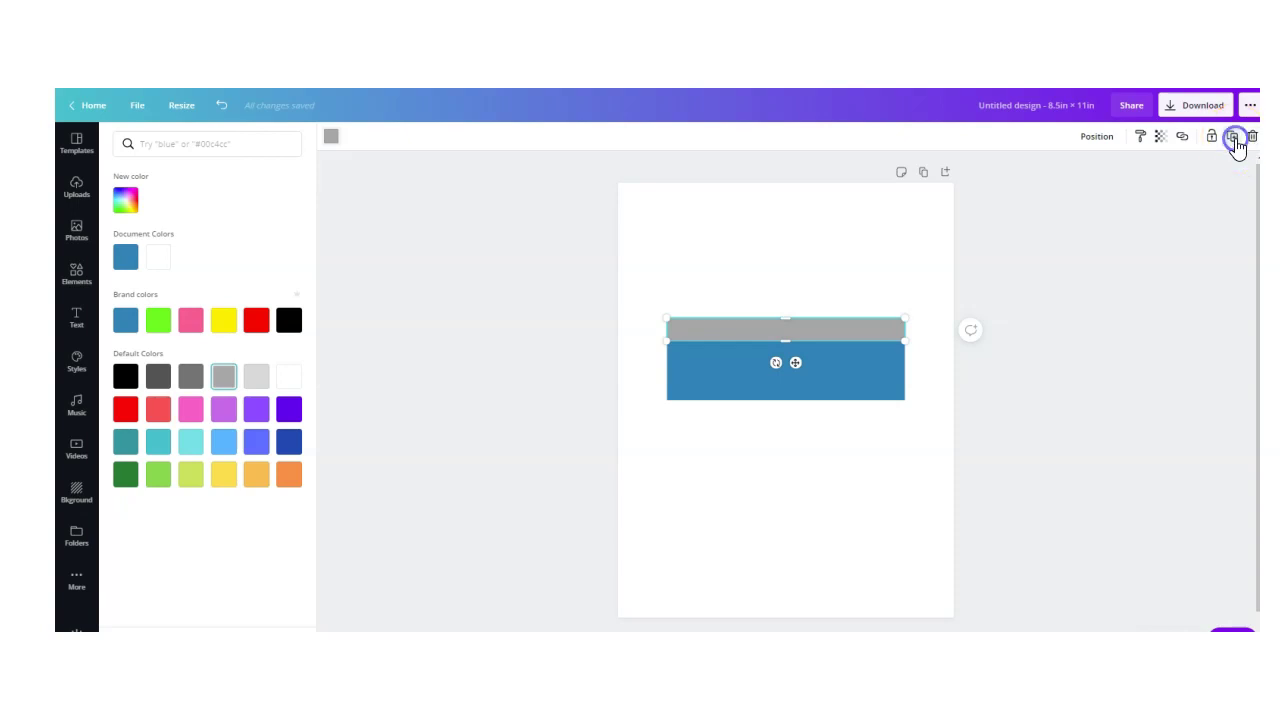
Duplicate the gray strip, align the copy directly under the blue rectangle, and resize it to 6 in wide by 1.4 in high.
{"action": "left_click", "coordinate": [1234, 139]}
{"action": "left_click_drag", "start_coordinate": [820, 323], "coordinate": [824, 412]}
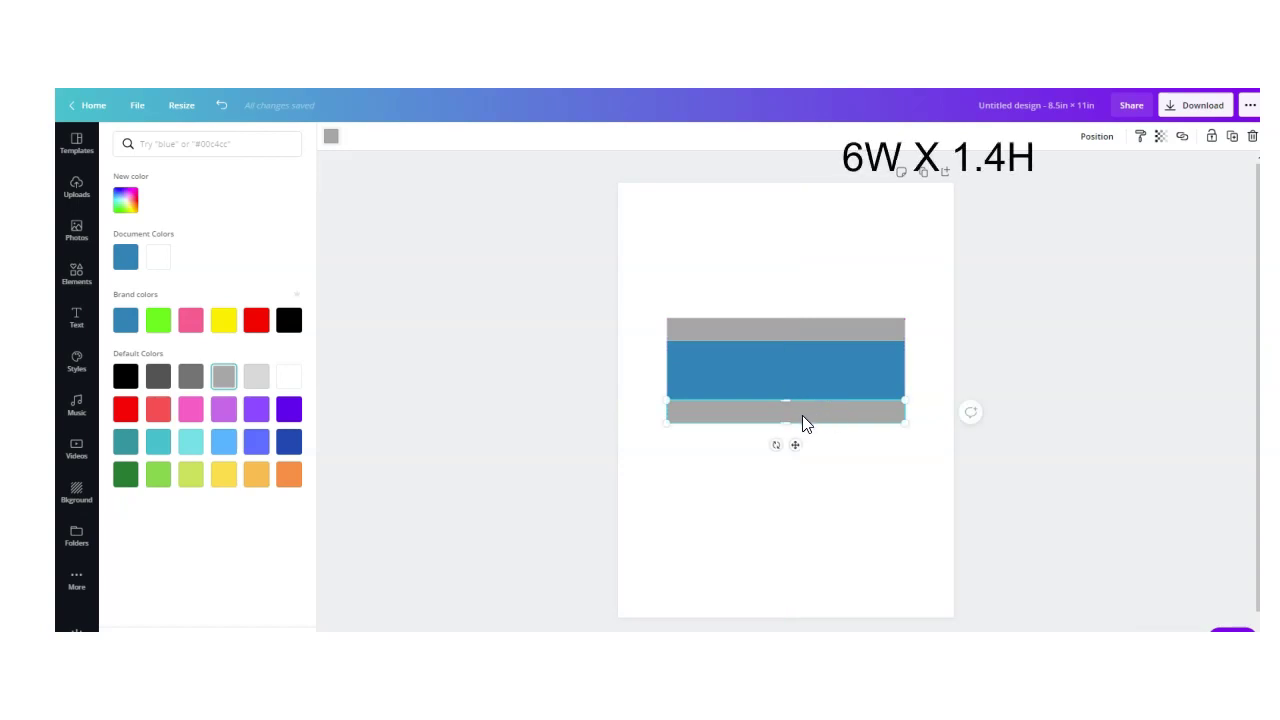
{"action": "left_click_drag", "start_coordinate": [786, 423], "coordinate": [788, 456]}
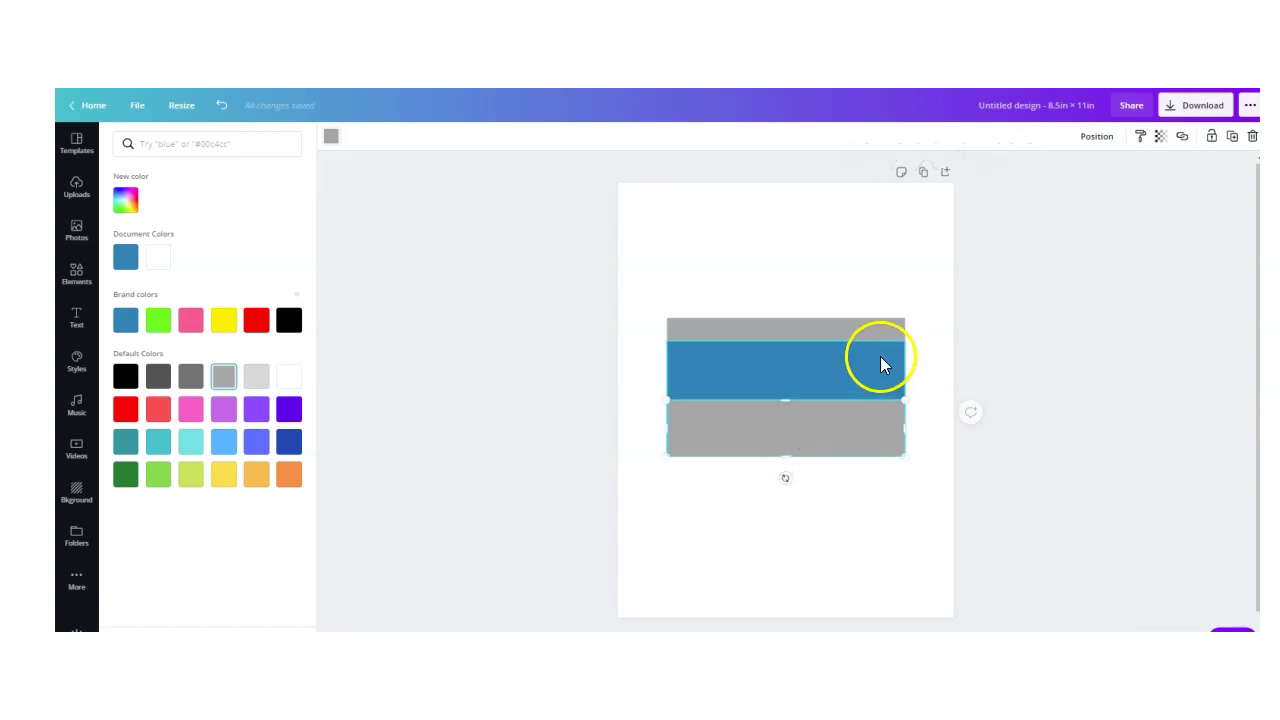
Select all three stacked rectangles and move them together toward the top of the page.
{"action": "left_click", "coordinate": [937, 335]}
{"action": "left_click", "coordinate": [934, 330]}
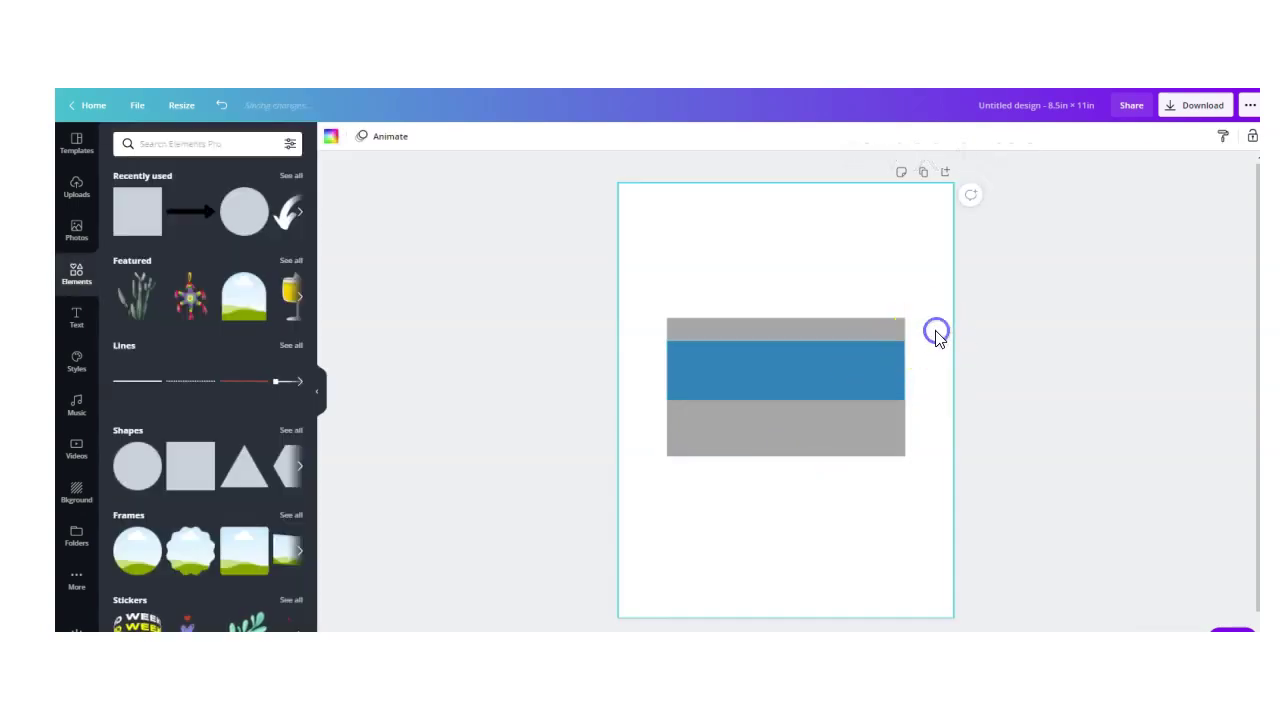
{"action": "left_click_drag", "start_coordinate": [931, 327], "coordinate": [809, 334]}
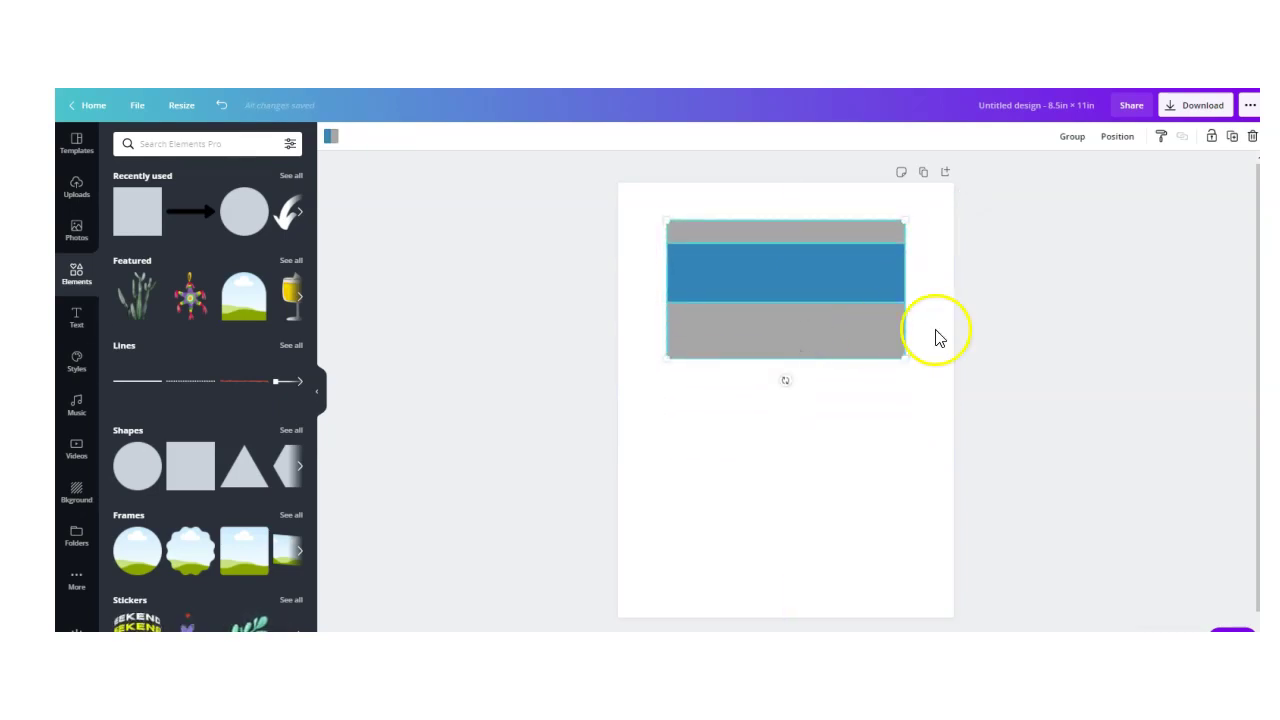
{"action": "left_click", "coordinate": [1016, 339]}
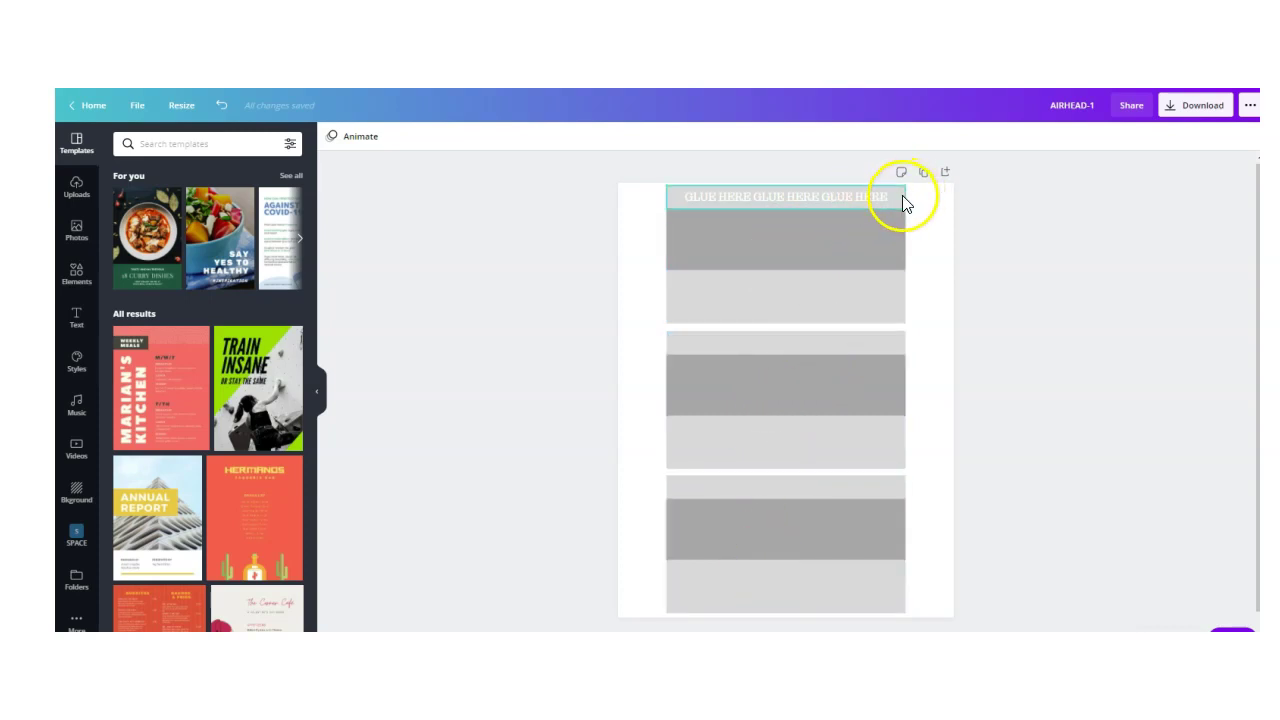
Examine the AIRHEAD-1 template's glue strip, front panel and lower panel, and look through Google image results for the Airheads logo.
{"action": "left_click", "coordinate": [686, 194]}
{"action": "left_click", "coordinate": [668, 202]}
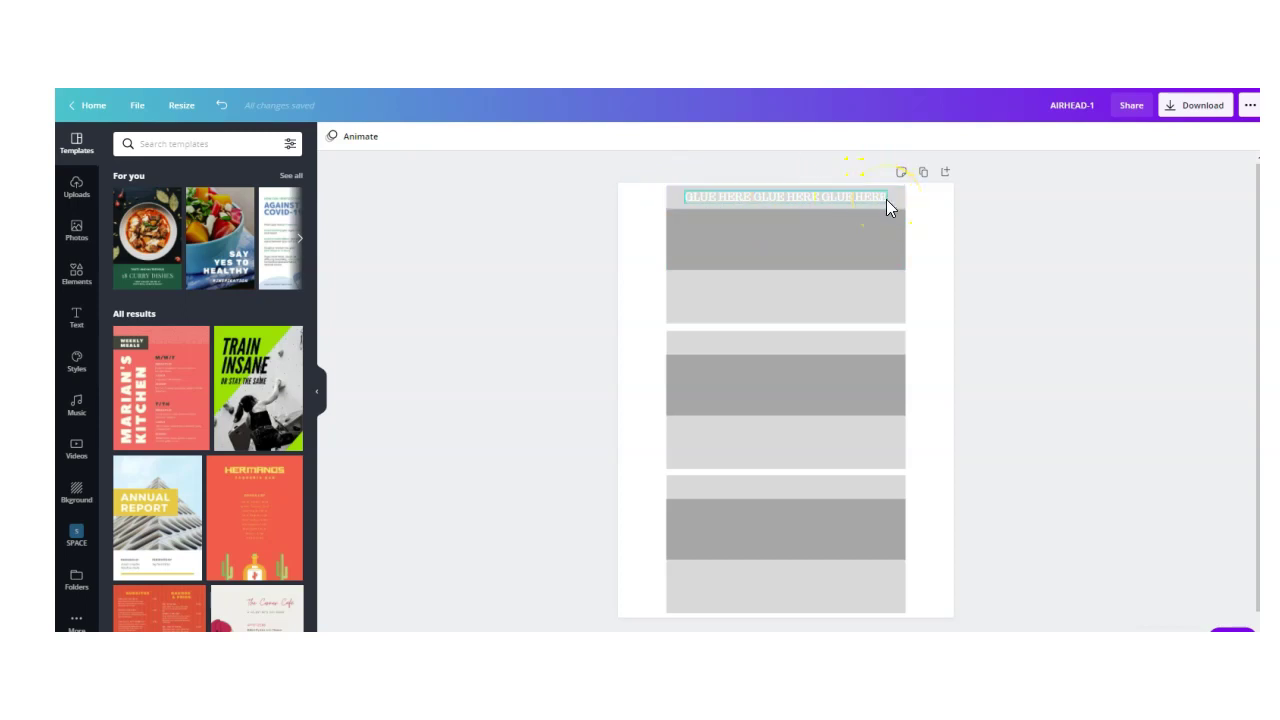
{"action": "left_click", "coordinate": [794, 157]}
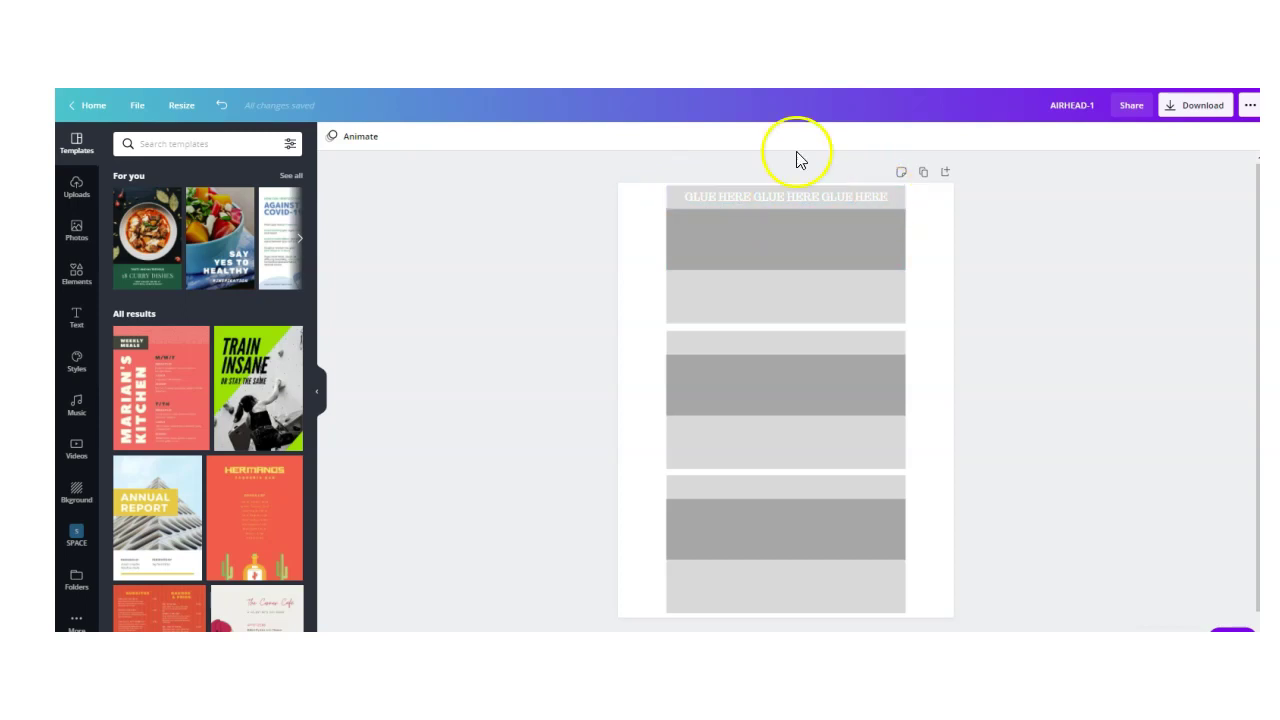
{"action": "double_click", "coordinate": [674, 198]}
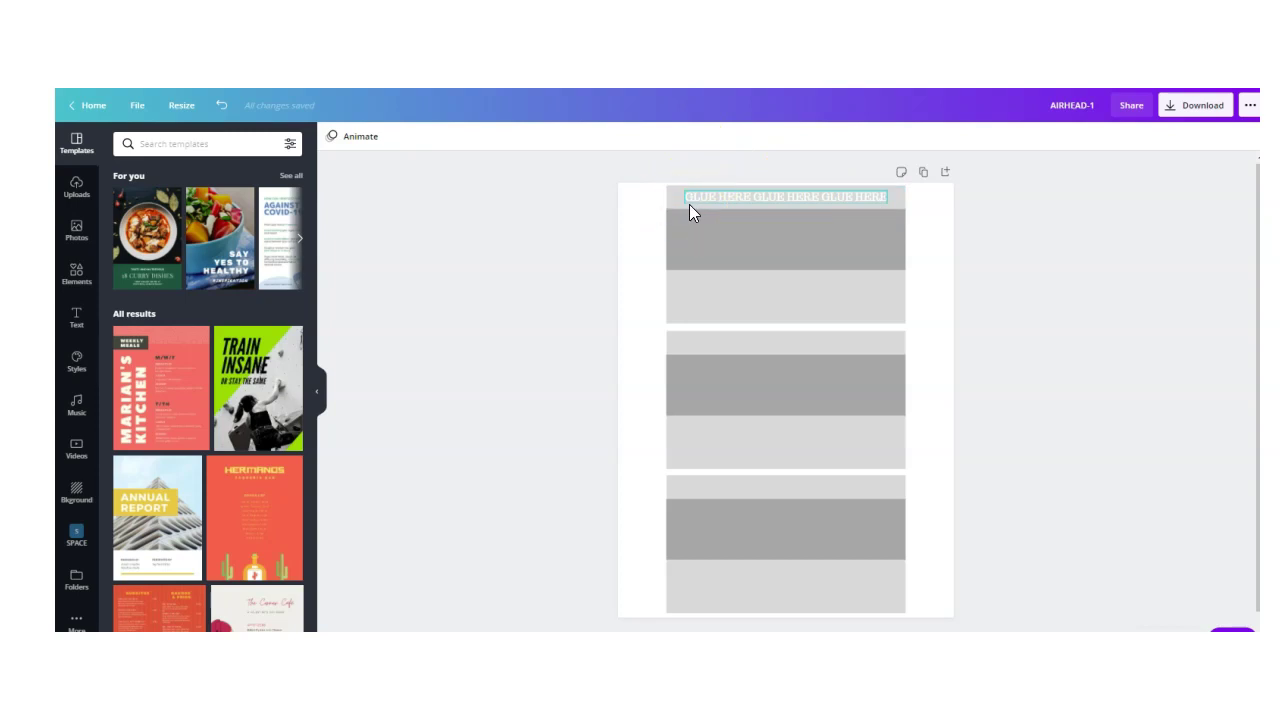
{"action": "left_click", "coordinate": [684, 188]}
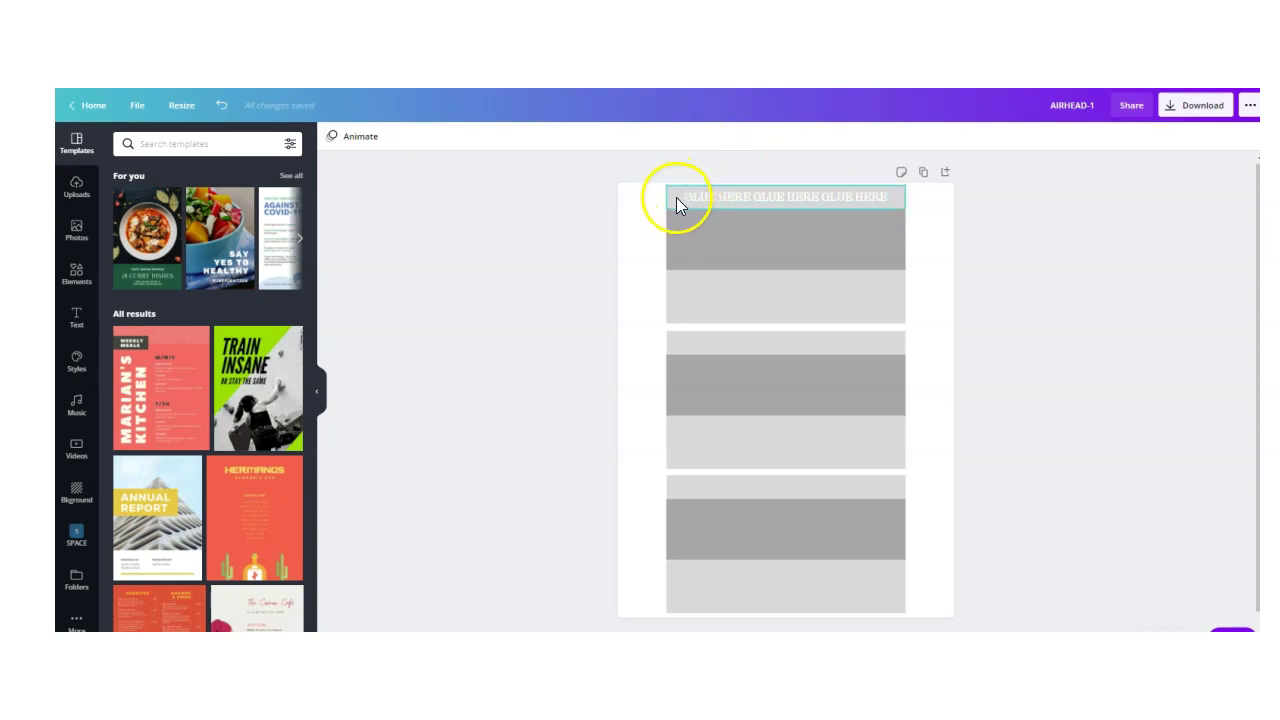
{"action": "left_click", "coordinate": [720, 298]}
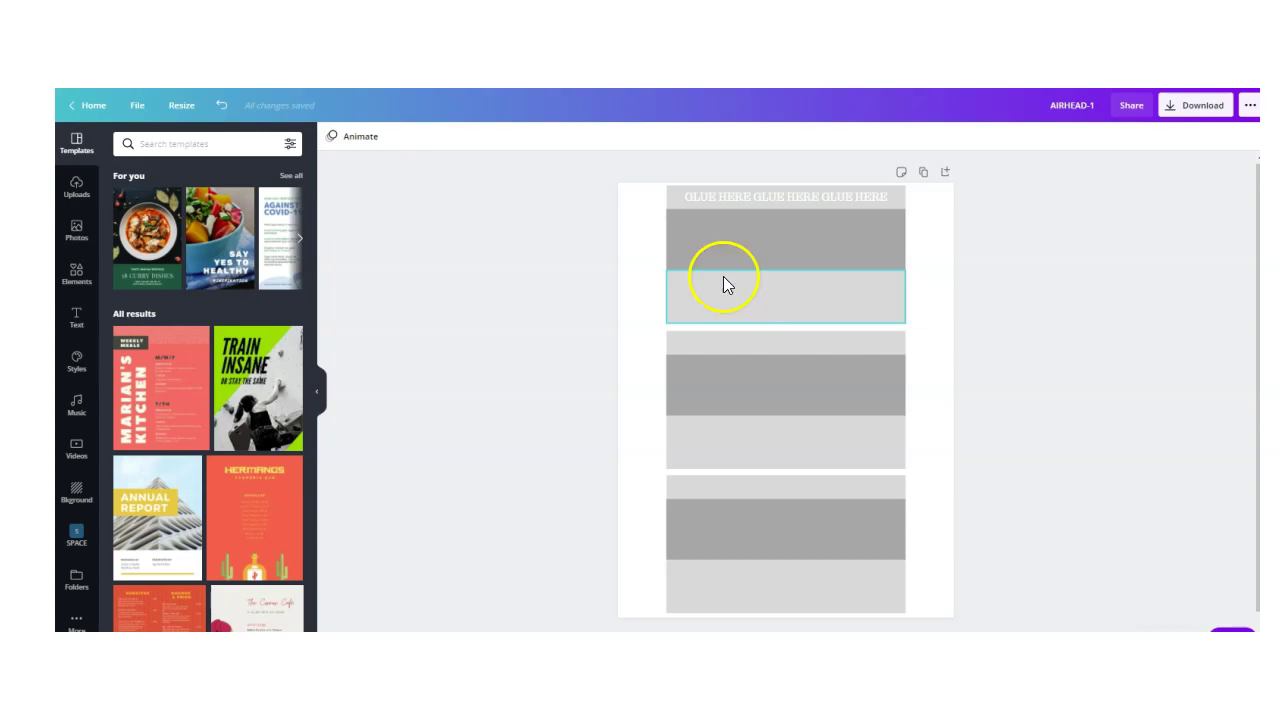
{"action": "left_click", "coordinate": [689, 232]}
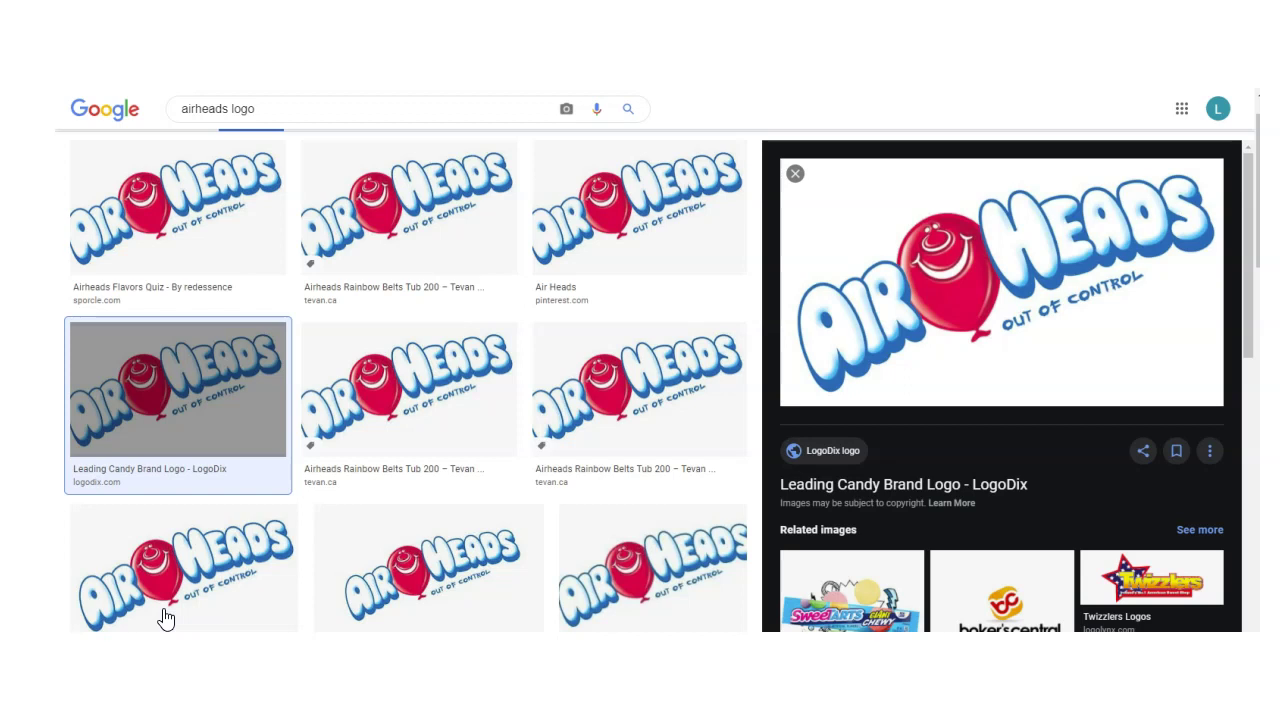
{"action": "left_click", "coordinate": [480, 409]}
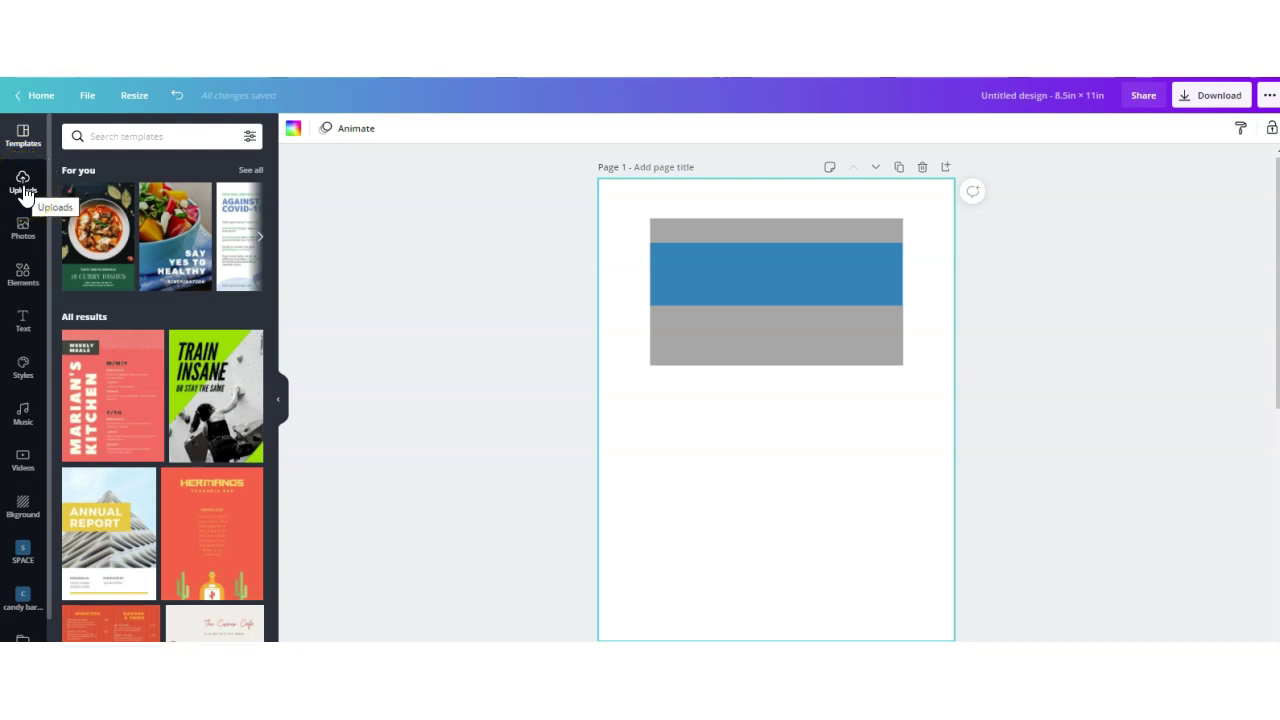
Open the SPACE image folder in the design, and shrink the large dark-blue astronaut into the page's lower-left corner.
{"action": "left_click", "coordinate": [20, 545]}
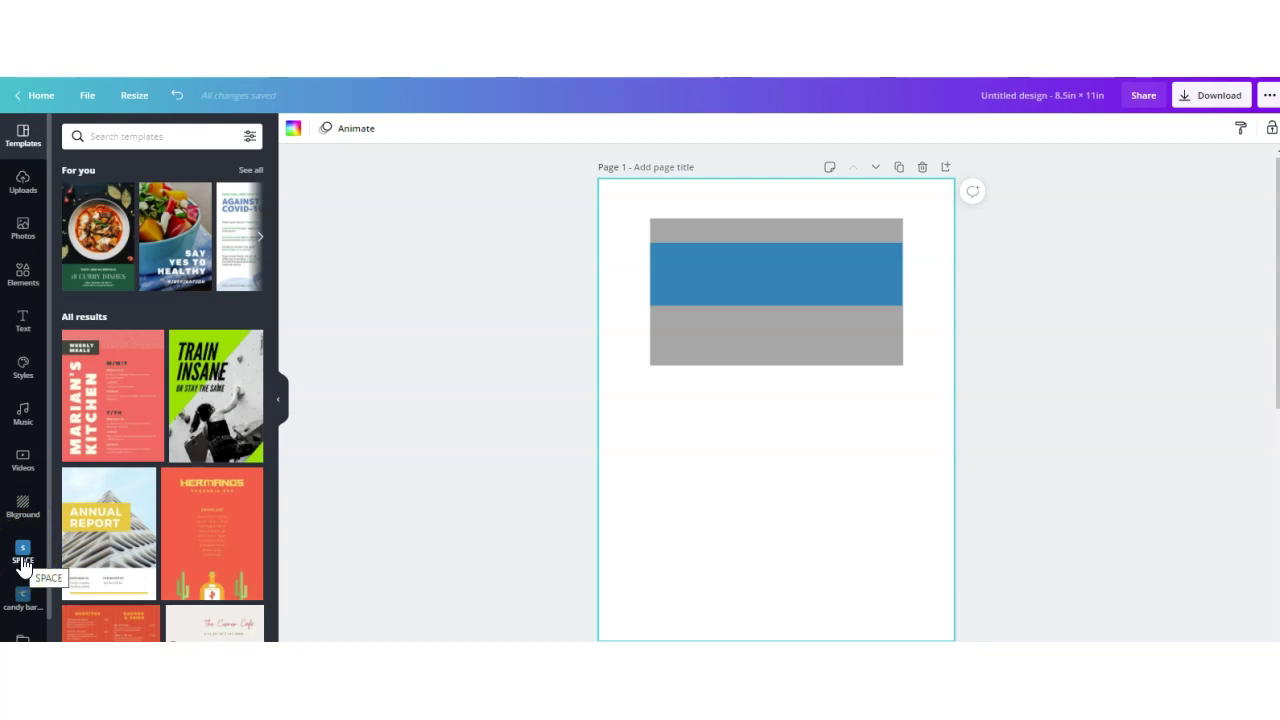
{"action": "left_click", "coordinate": [23, 570]}
{"action": "left_click", "coordinate": [20, 561]}
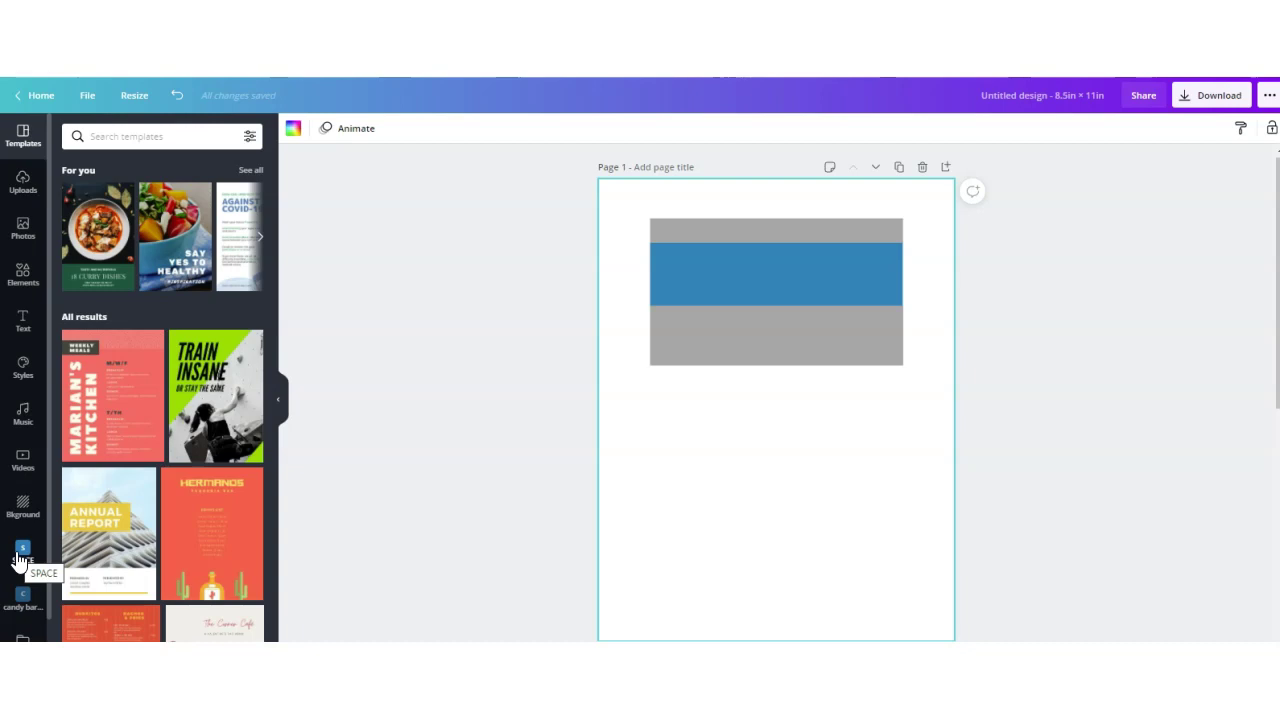
{"action": "left_click", "coordinate": [22, 188]}
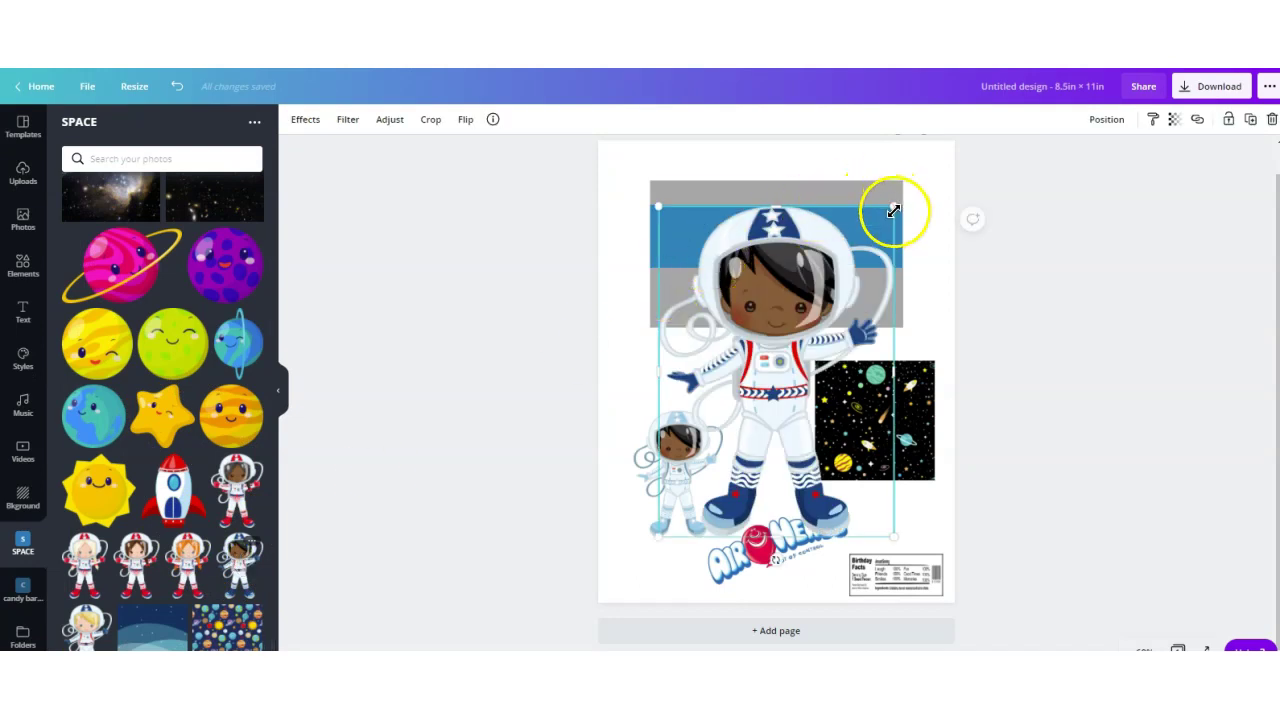
{"action": "left_click_drag", "start_coordinate": [842, 286], "coordinate": [720, 450]}
{"action": "left_click_drag", "start_coordinate": [682, 517], "coordinate": [659, 542]}
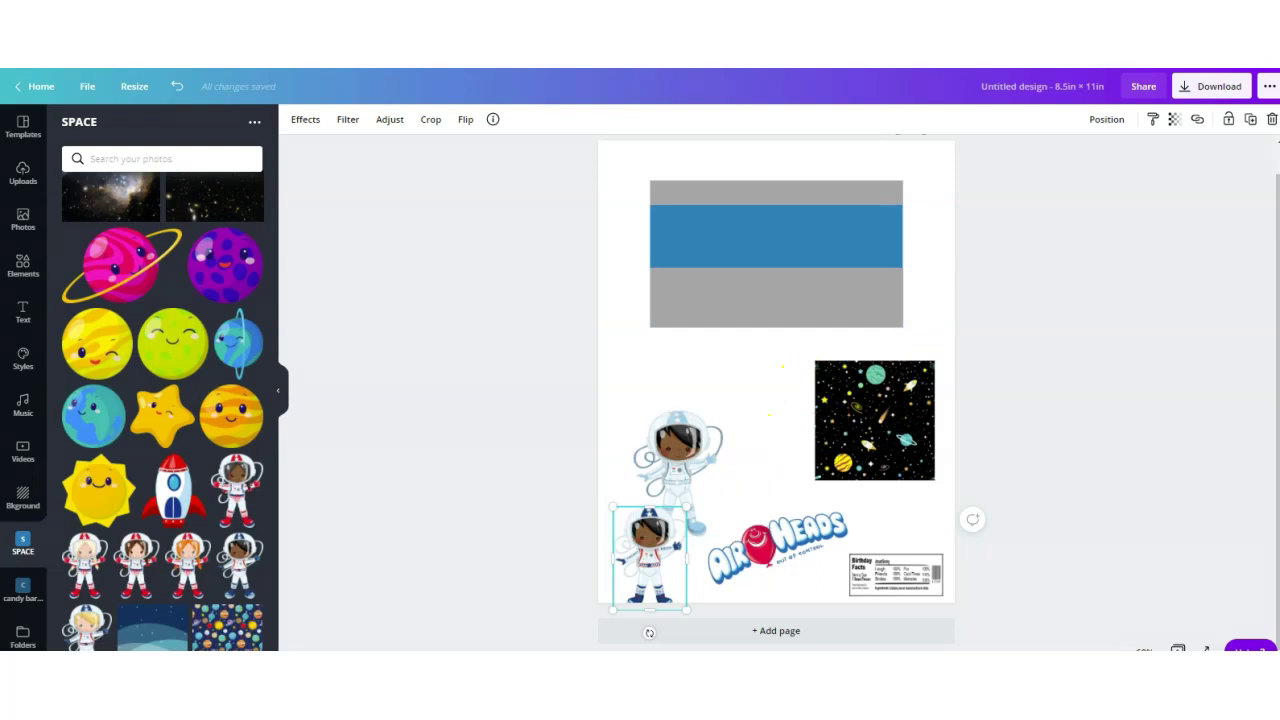
Move the space pattern image onto the blue rectangle and crop and stretch it to cover that rectangle exactly.
{"action": "left_click_drag", "start_coordinate": [888, 409], "coordinate": [724, 254]}
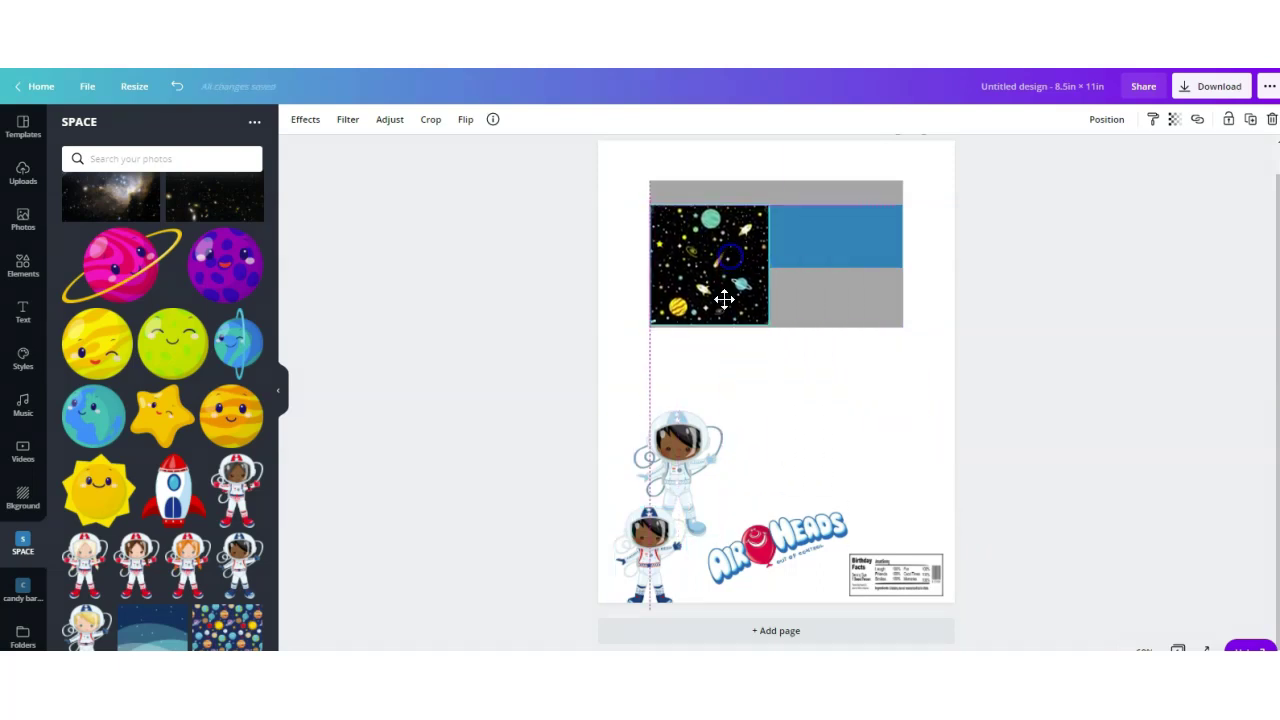
{"action": "left_click_drag", "start_coordinate": [714, 324], "coordinate": [717, 267]}
{"action": "left_click_drag", "start_coordinate": [811, 240], "coordinate": [903, 243]}
{"action": "left_click", "coordinate": [931, 339]}
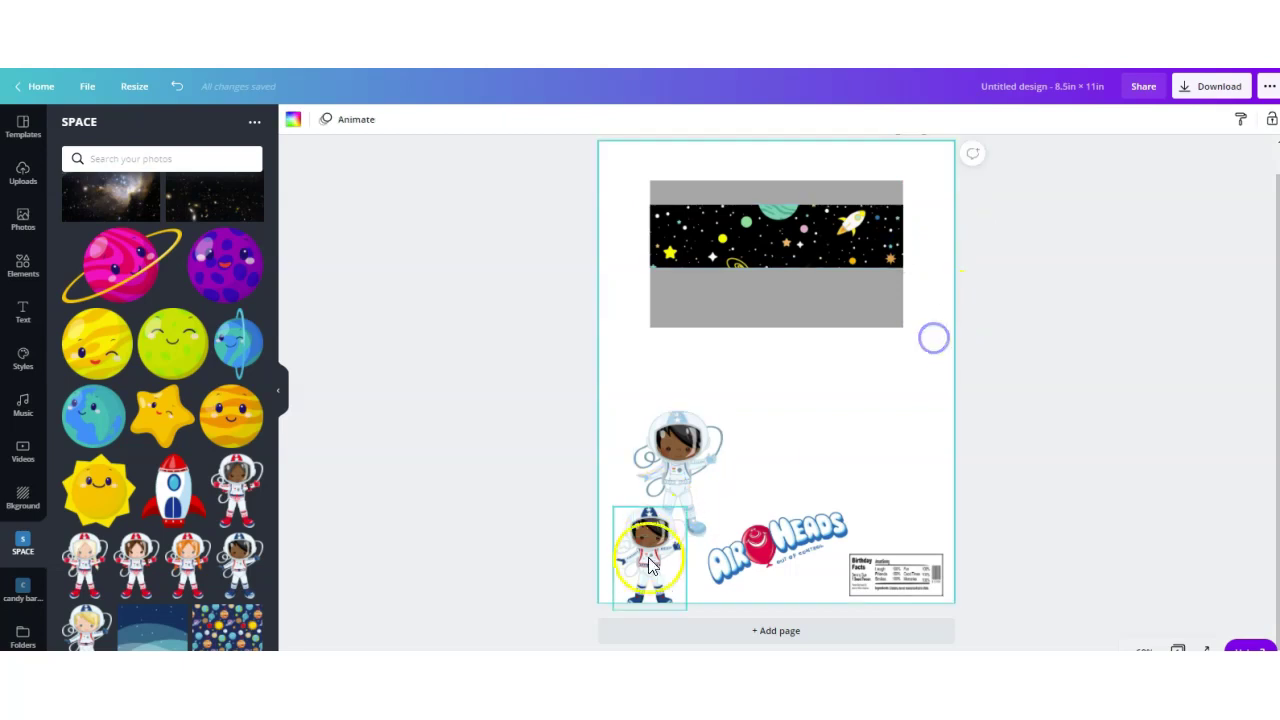
Scale the dark-blue astronaut to fit the space banner's left end, and place the Airheads logo level in the banner's center.
{"action": "left_click_drag", "start_coordinate": [647, 557], "coordinate": [682, 256]}
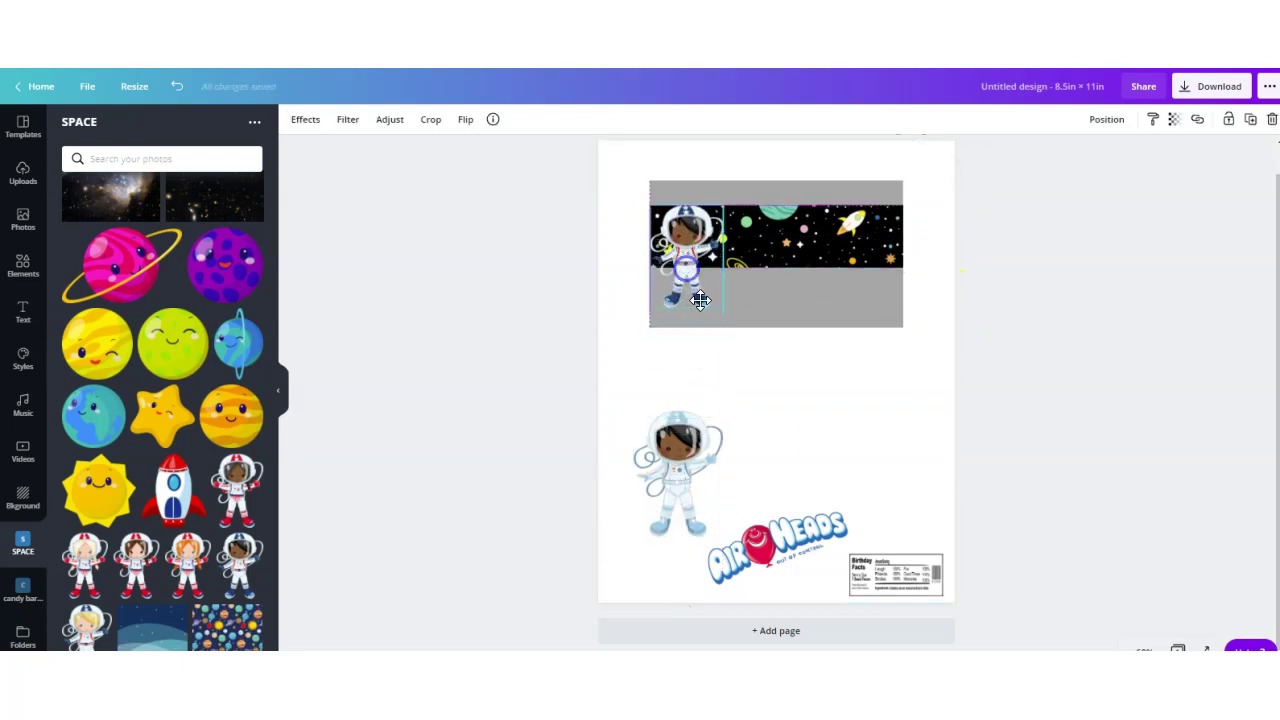
{"action": "left_click_drag", "start_coordinate": [723, 306], "coordinate": [676, 241]}
{"action": "left_click_drag", "start_coordinate": [763, 553], "coordinate": [800, 287]}
{"action": "left_click_drag", "start_coordinate": [766, 236], "coordinate": [769, 237]}
Add a subheading reading HAPPY 7TH BIRTHDAY in white League Spartan and place it above the Airheads logo on the space banner.
{"action": "left_click", "coordinate": [23, 311]}
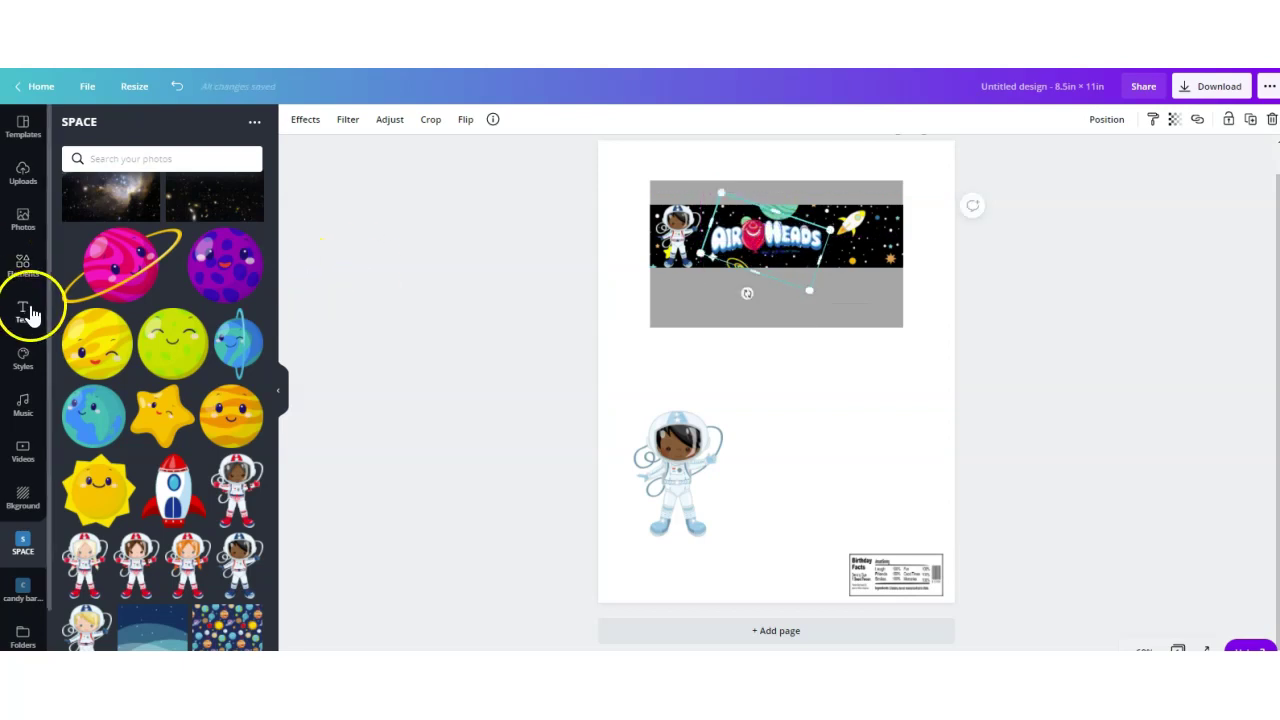
{"action": "left_click", "coordinate": [135, 238]}
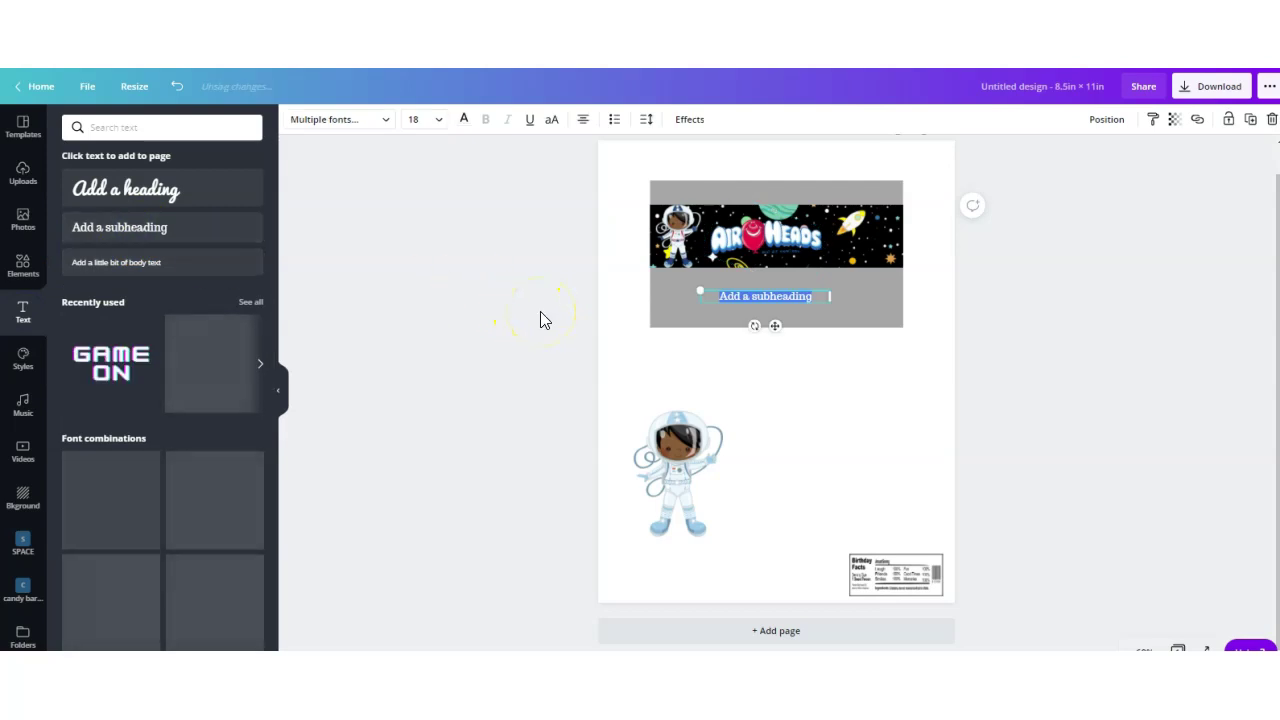
{"action": "type", "text": "HAPPY 7TH BIRTHDAY"}
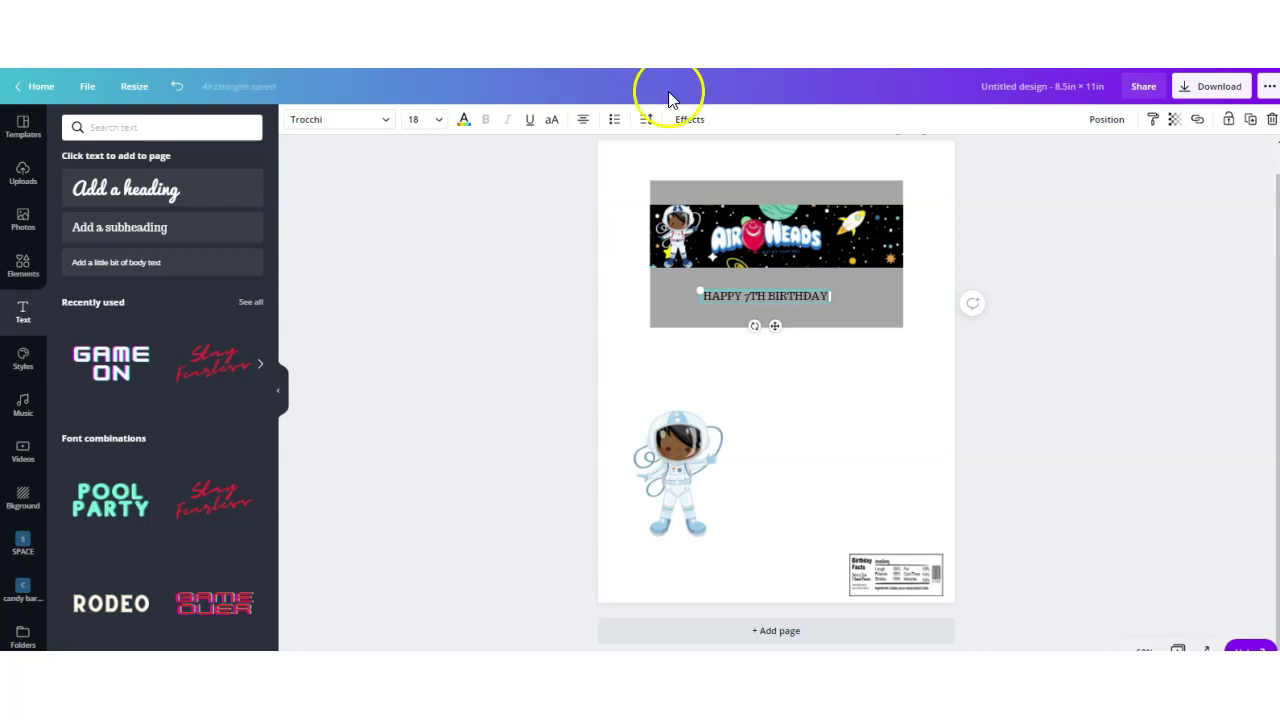
{"action": "left_click", "coordinate": [378, 121]}
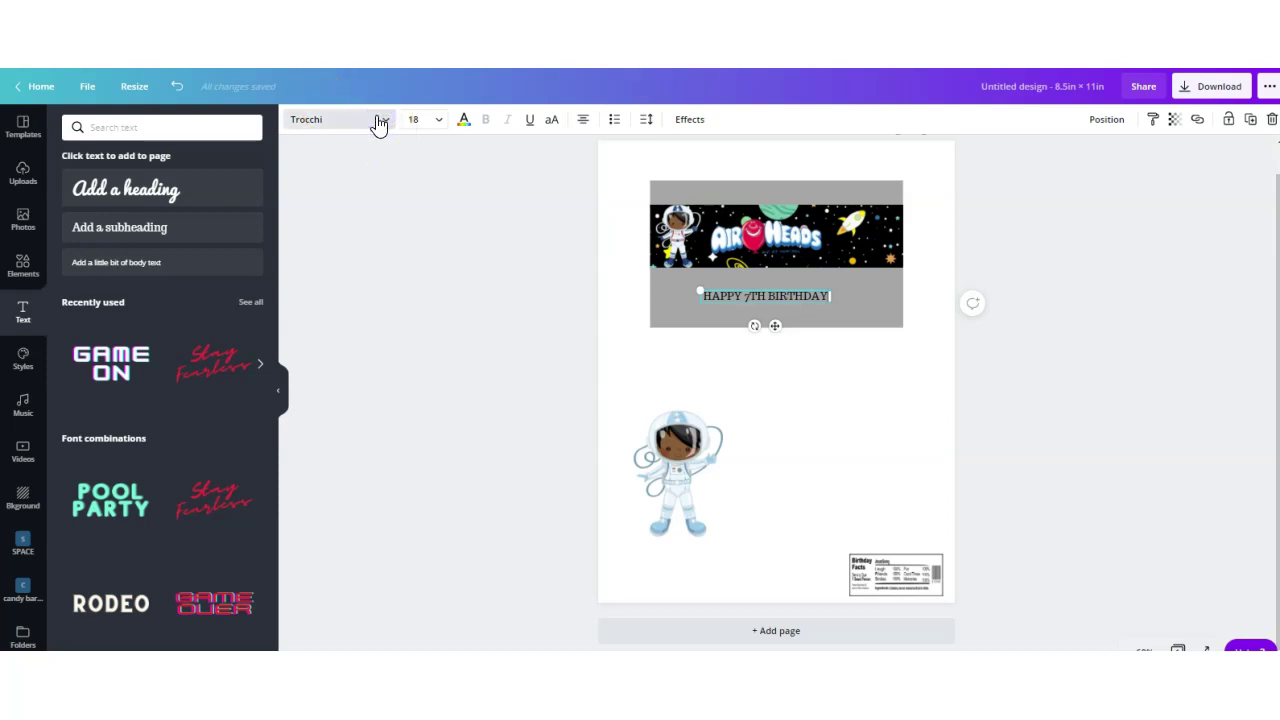
{"action": "left_click", "coordinate": [103, 212]}
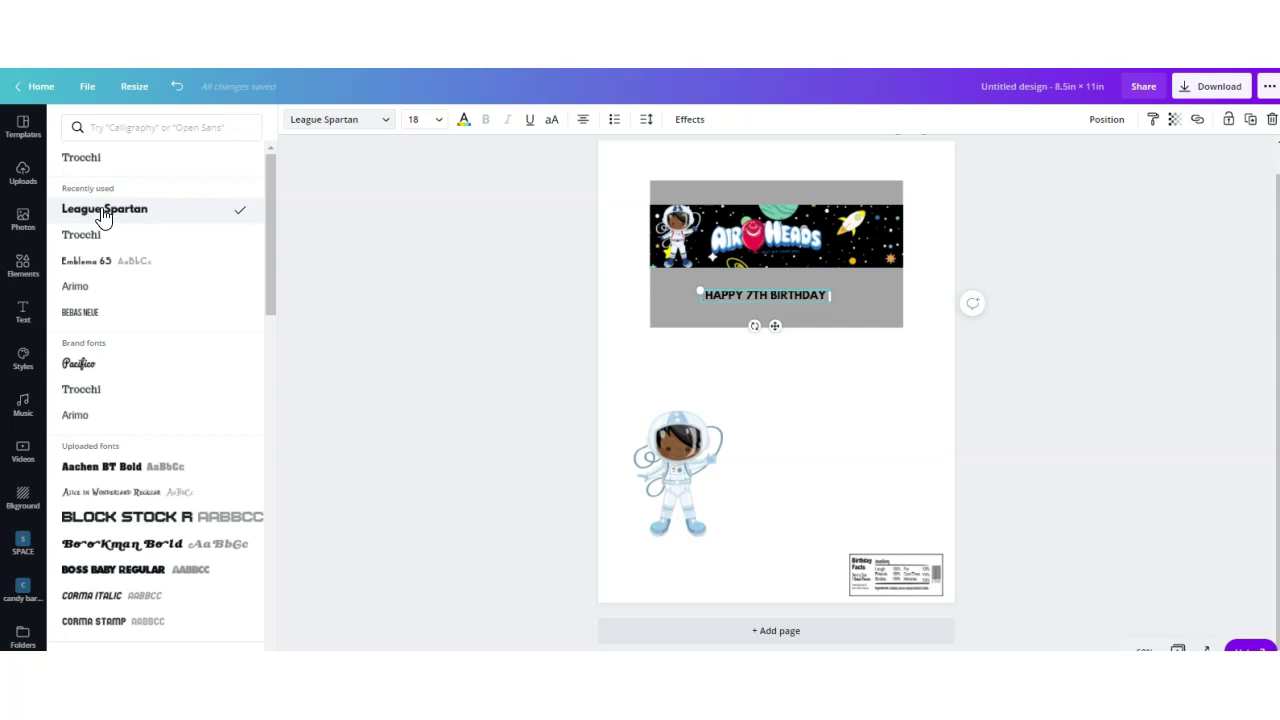
{"action": "left_click", "coordinate": [463, 120]}
{"action": "left_click", "coordinate": [179, 247]}
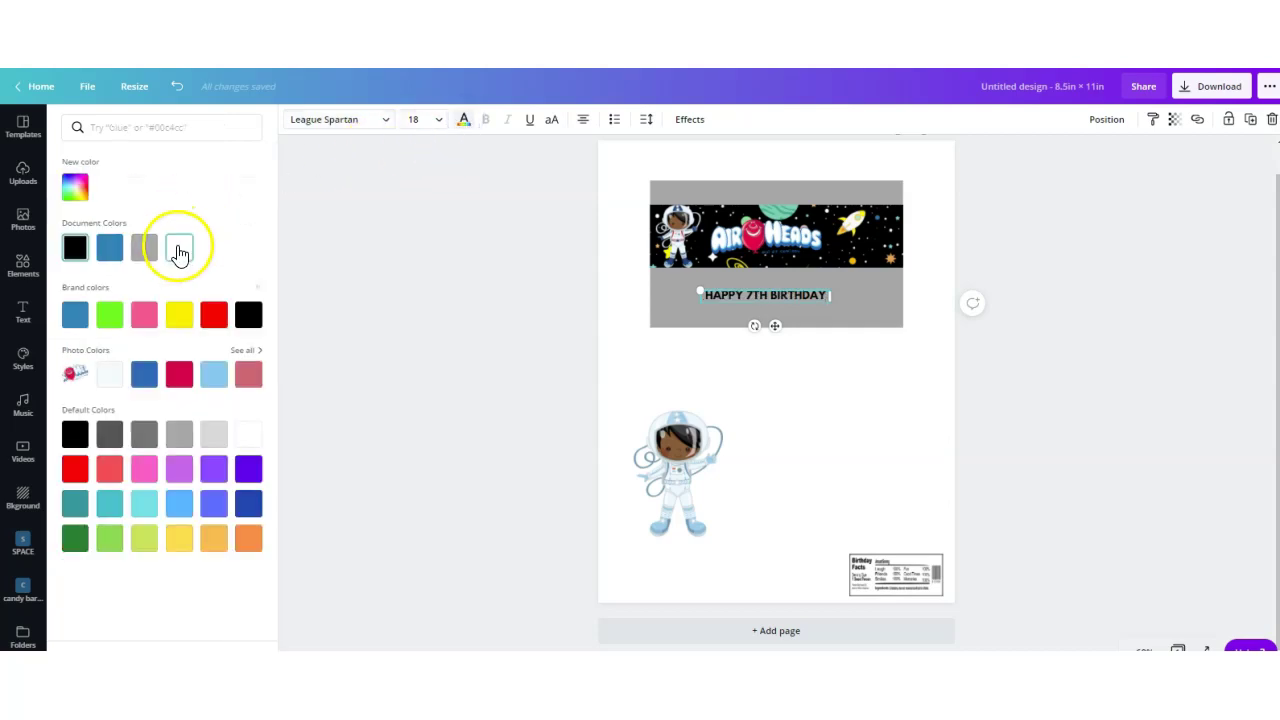
{"action": "left_click_drag", "start_coordinate": [783, 295], "coordinate": [783, 208]}
Apply a Shadow effect to the birthday text and set the shadow color to light turquoise.
{"action": "left_click", "coordinate": [690, 119]}
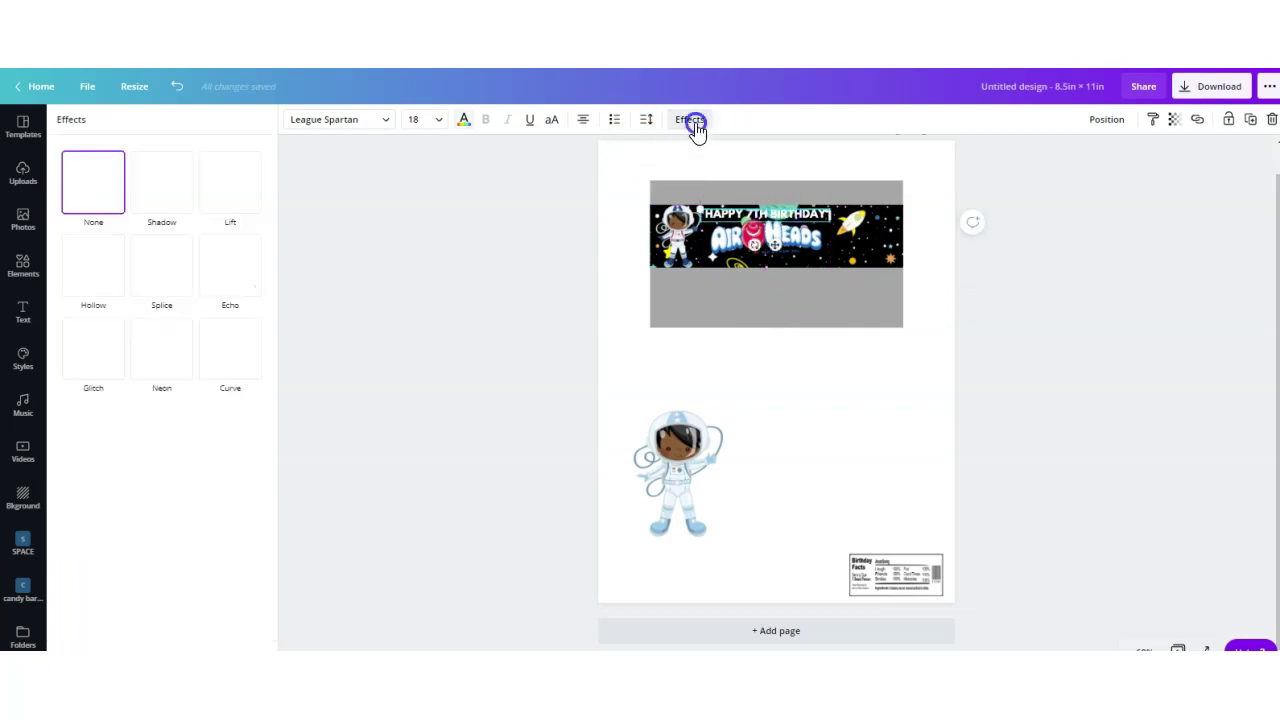
{"action": "left_click", "coordinate": [163, 193]}
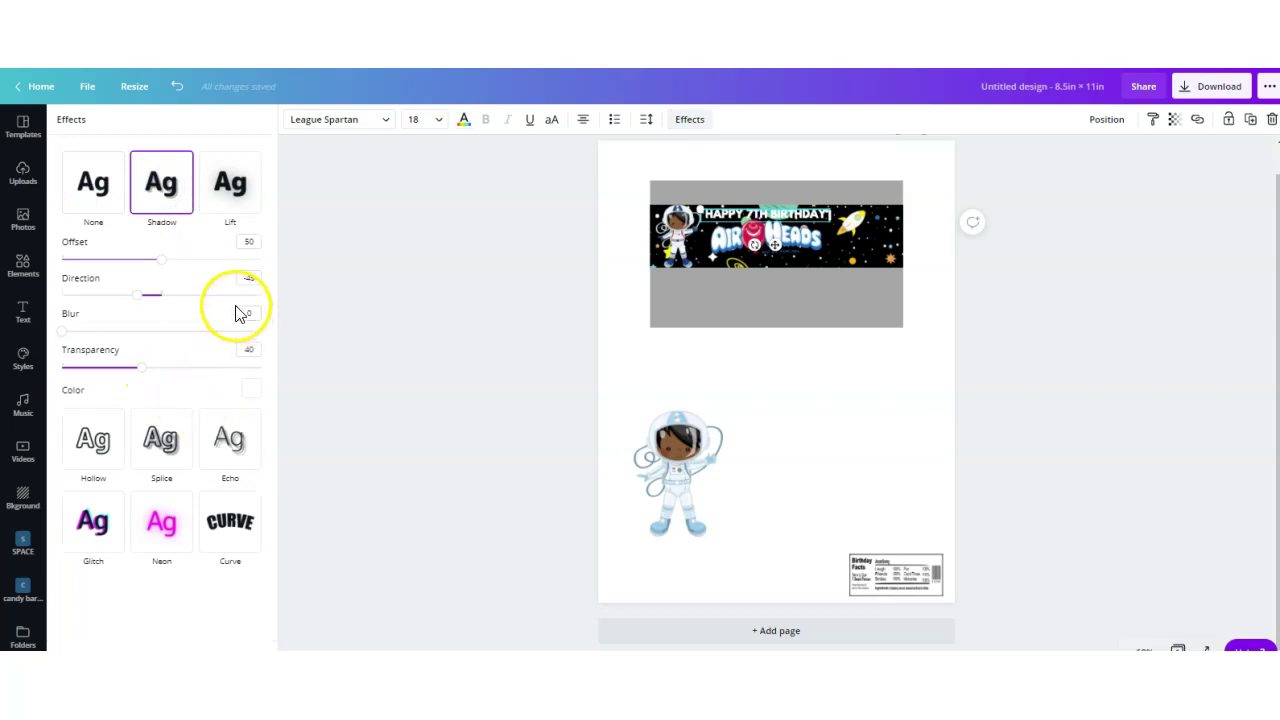
{"action": "left_click", "coordinate": [249, 390]}
{"action": "left_click_drag", "start_coordinate": [259, 477], "coordinate": [251, 583]}
{"action": "left_click", "coordinate": [143, 558]}
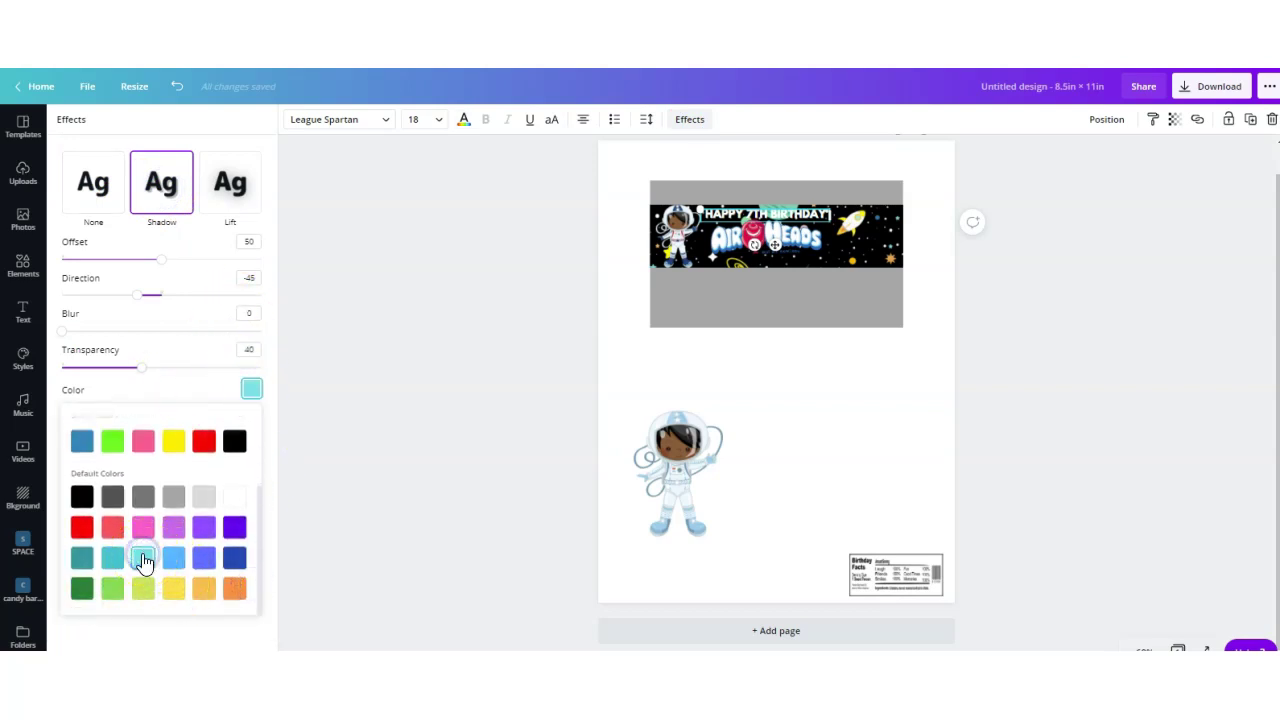
Enlarge the birthday text to size 23.5 and position it along the banner's upper edge, above the logo.
{"action": "left_click_drag", "start_coordinate": [830, 220], "coordinate": [871, 228]}
{"action": "left_click_drag", "start_coordinate": [759, 246], "coordinate": [758, 247]}
{"action": "left_click", "coordinate": [847, 217]}
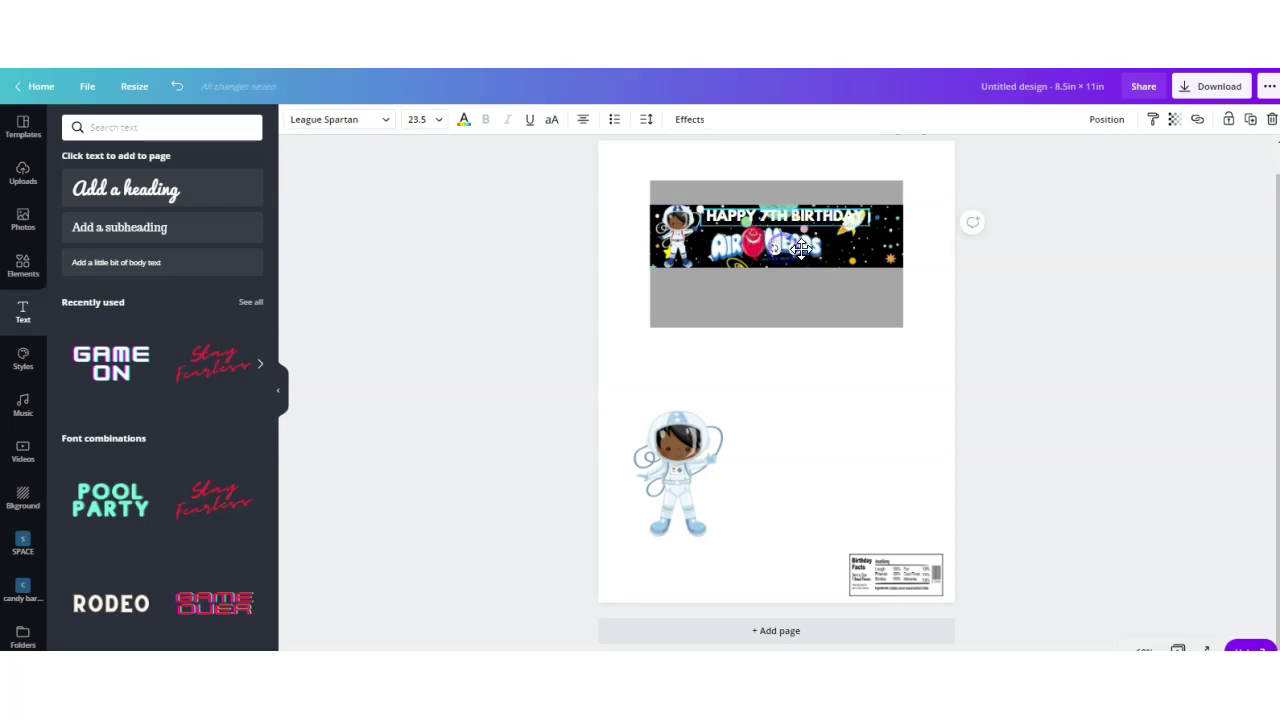
{"action": "left_click", "coordinate": [506, 305]}
Recolor the wrapper's lower gray panel red and the gray strip above the banner black.
{"action": "left_click", "coordinate": [737, 300]}
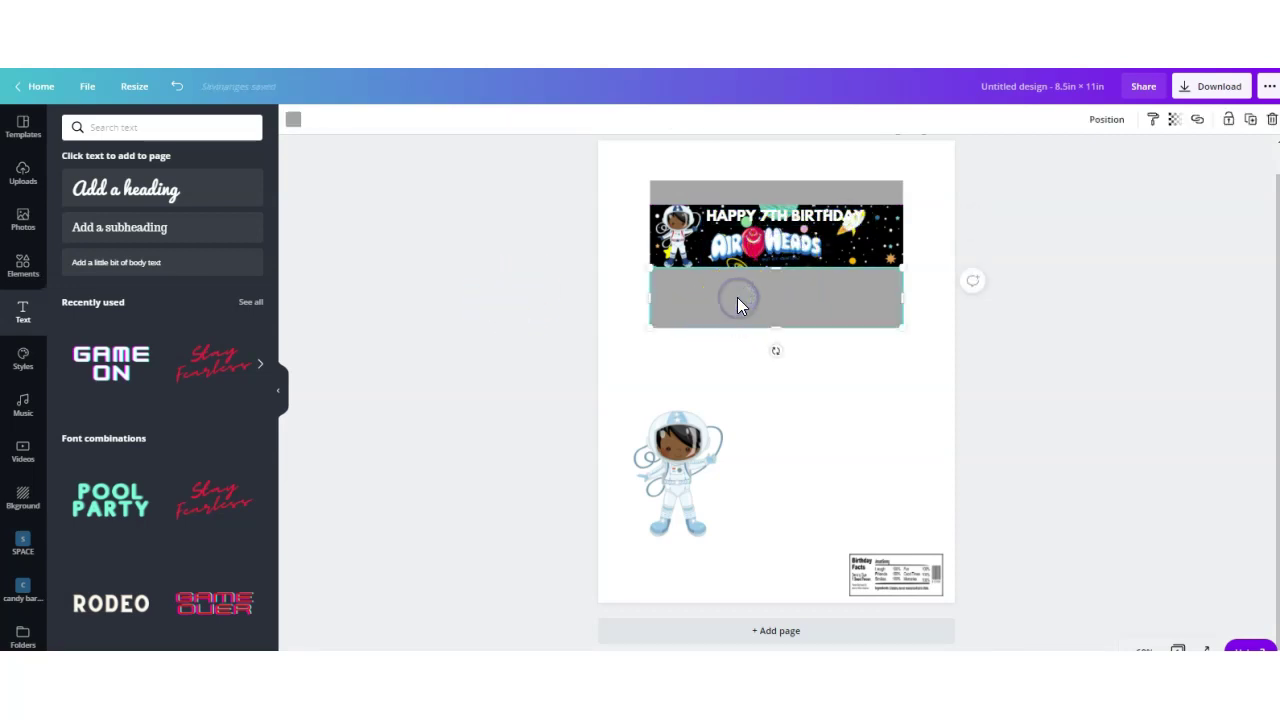
{"action": "left_click", "coordinate": [294, 121]}
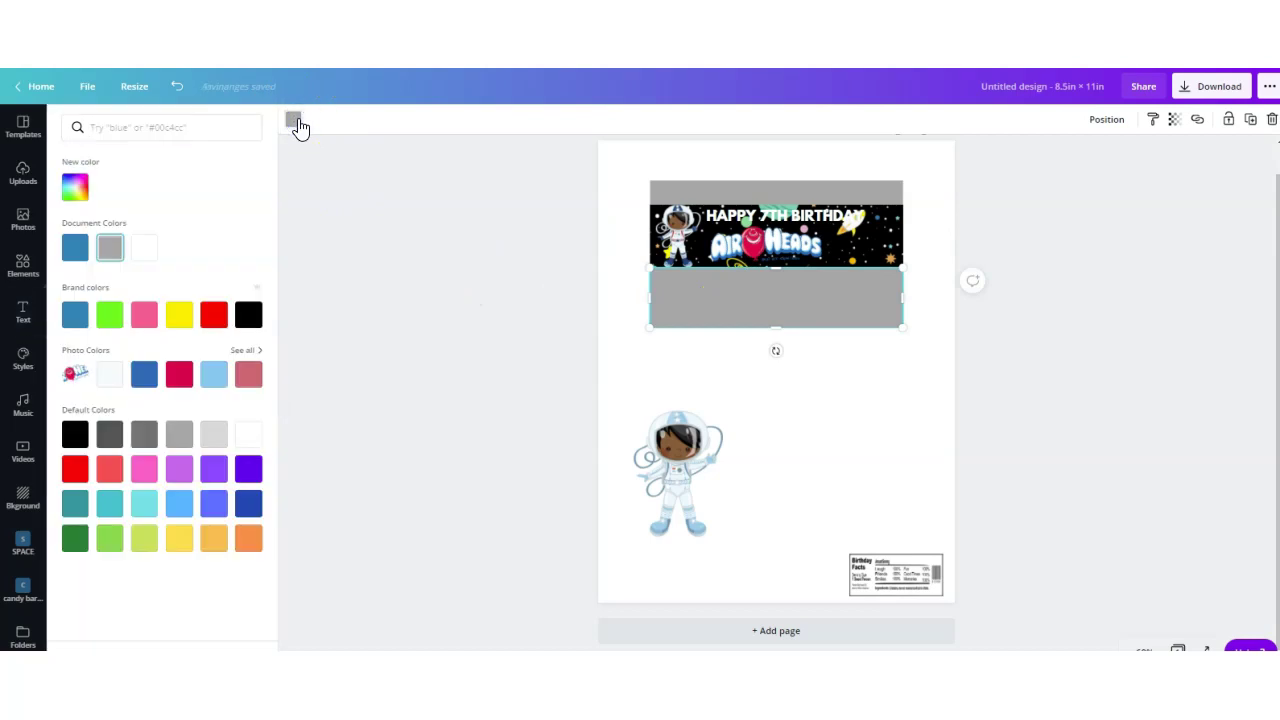
{"action": "left_click", "coordinate": [75, 469]}
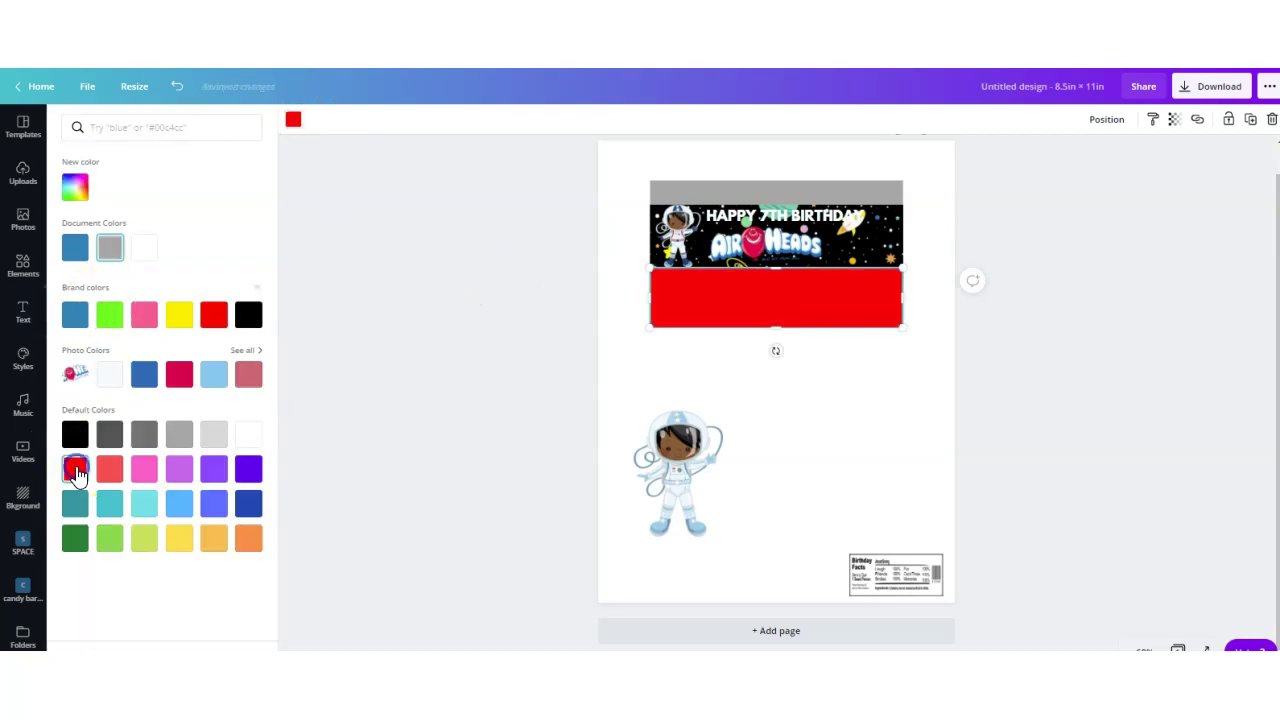
{"action": "left_click", "coordinate": [746, 197]}
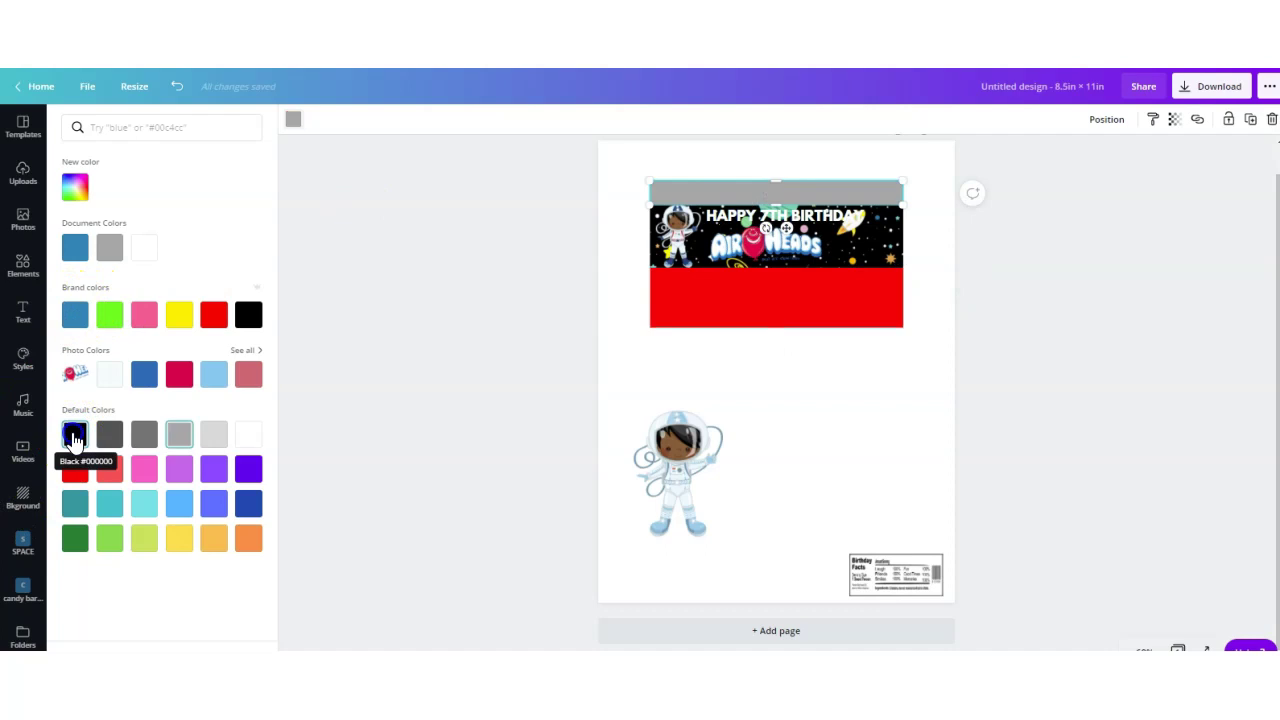
{"action": "left_click", "coordinate": [73, 437]}
{"action": "left_click", "coordinate": [651, 362]}
{"action": "left_click", "coordinate": [699, 399]}
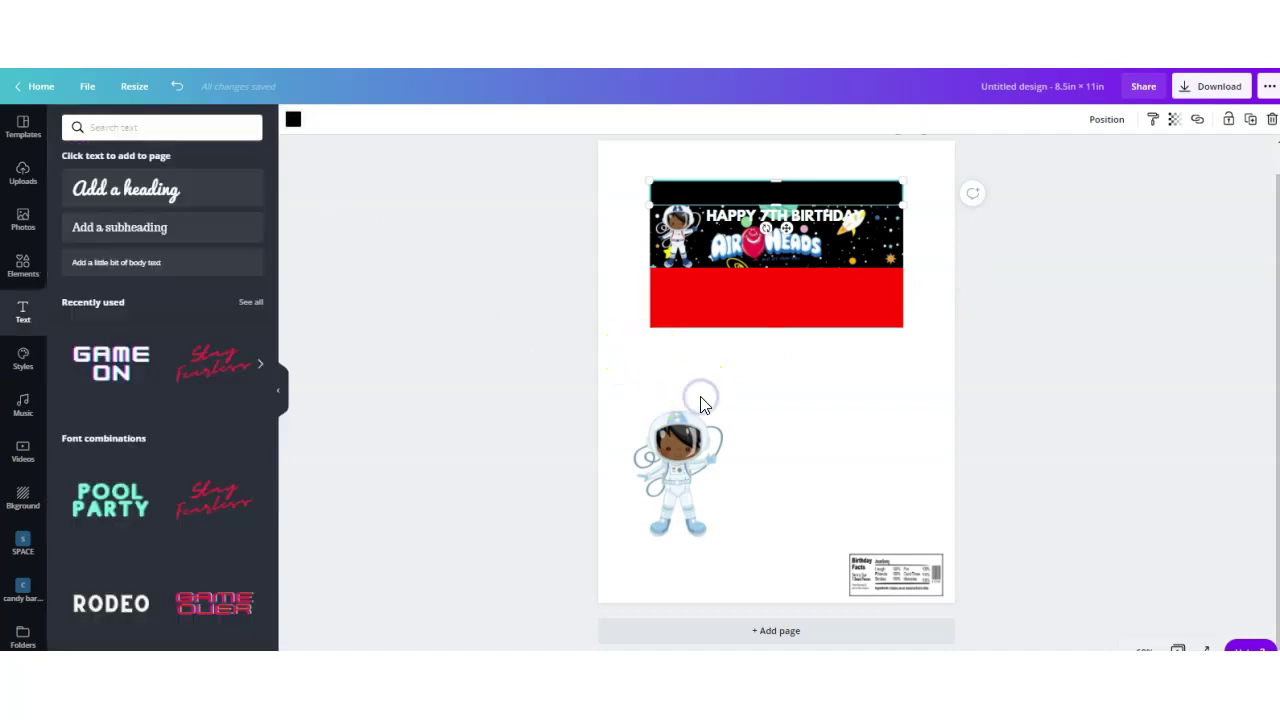
Place the Birthday Facts label upside down in the center of the red panel, and delete the spare light-blue astronaut.
{"action": "left_click", "coordinate": [894, 571]}
{"action": "left_click_drag", "start_coordinate": [897, 574], "coordinate": [791, 232]}
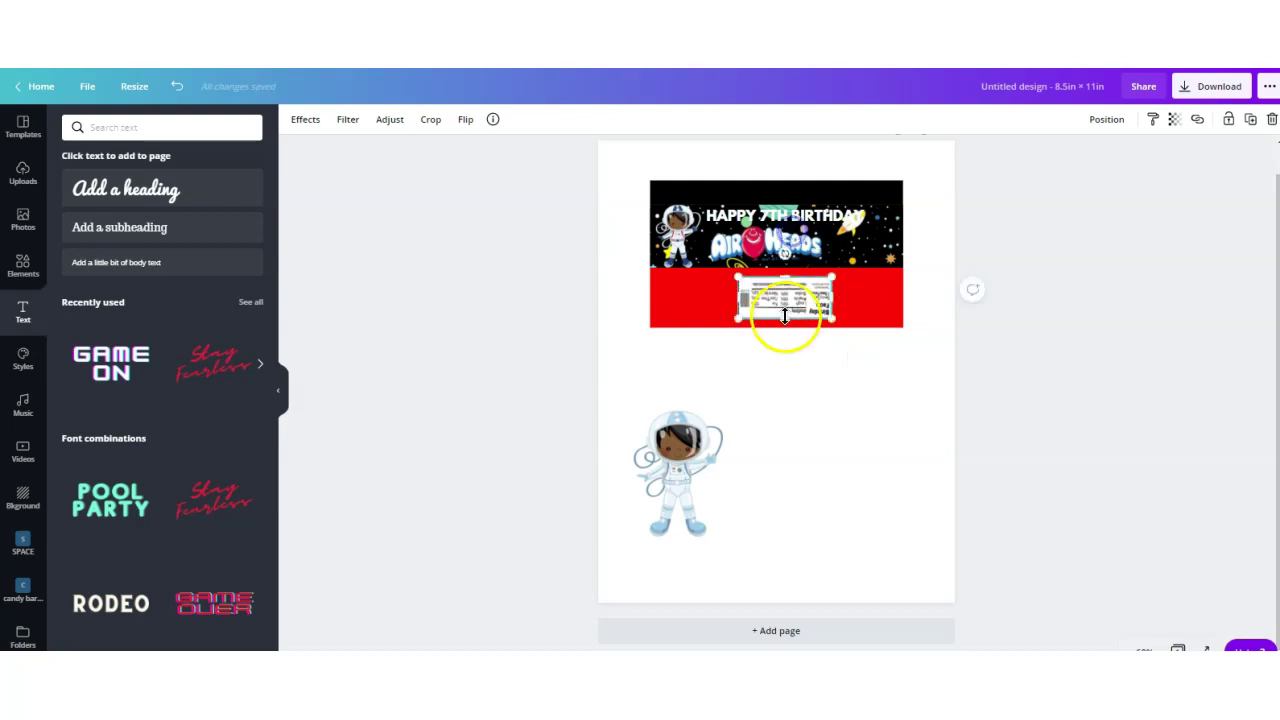
{"action": "left_click_drag", "start_coordinate": [794, 289], "coordinate": [783, 289]}
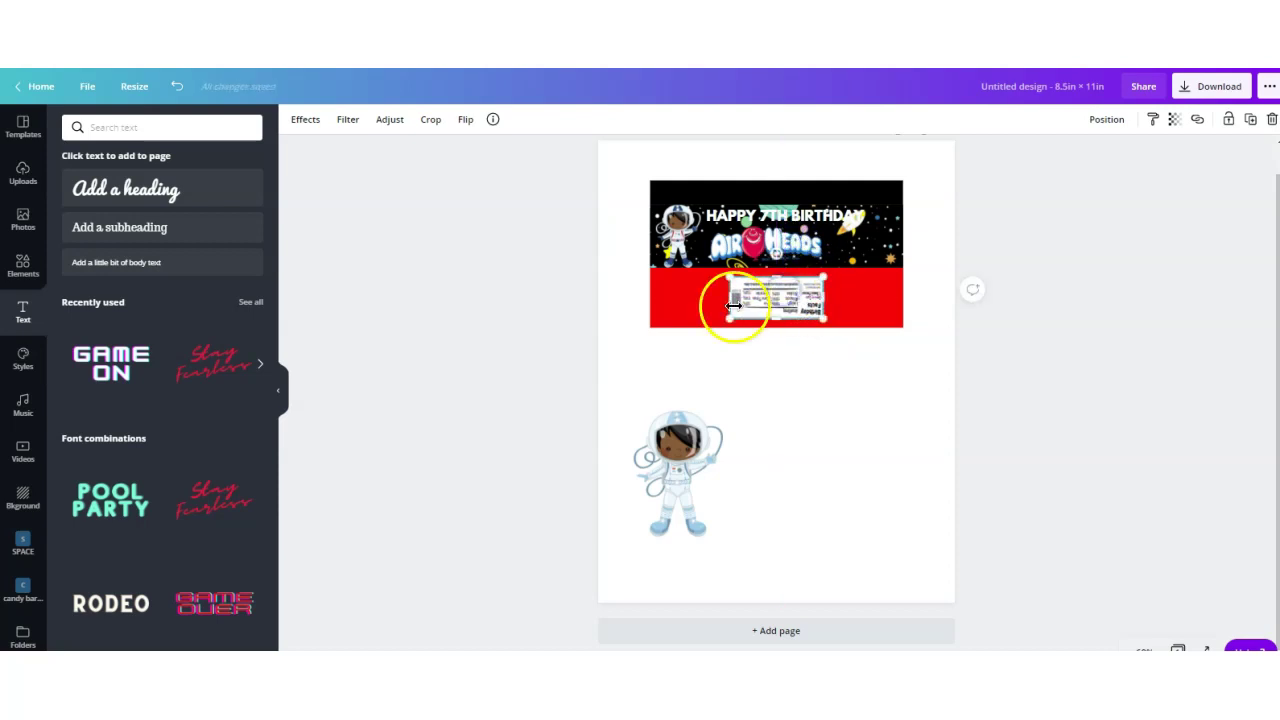
{"action": "left_click", "coordinate": [807, 503]}
{"action": "left_click", "coordinate": [678, 470]}
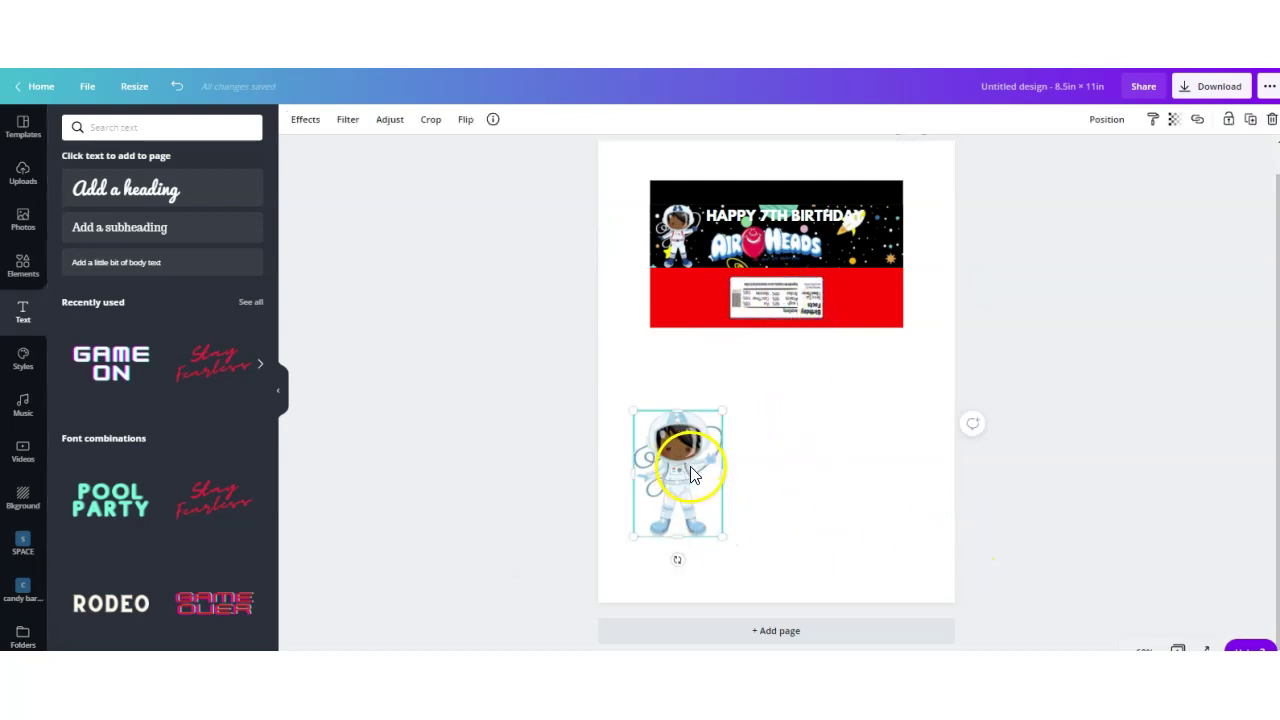
{"action": "left_click", "coordinate": [1272, 121]}
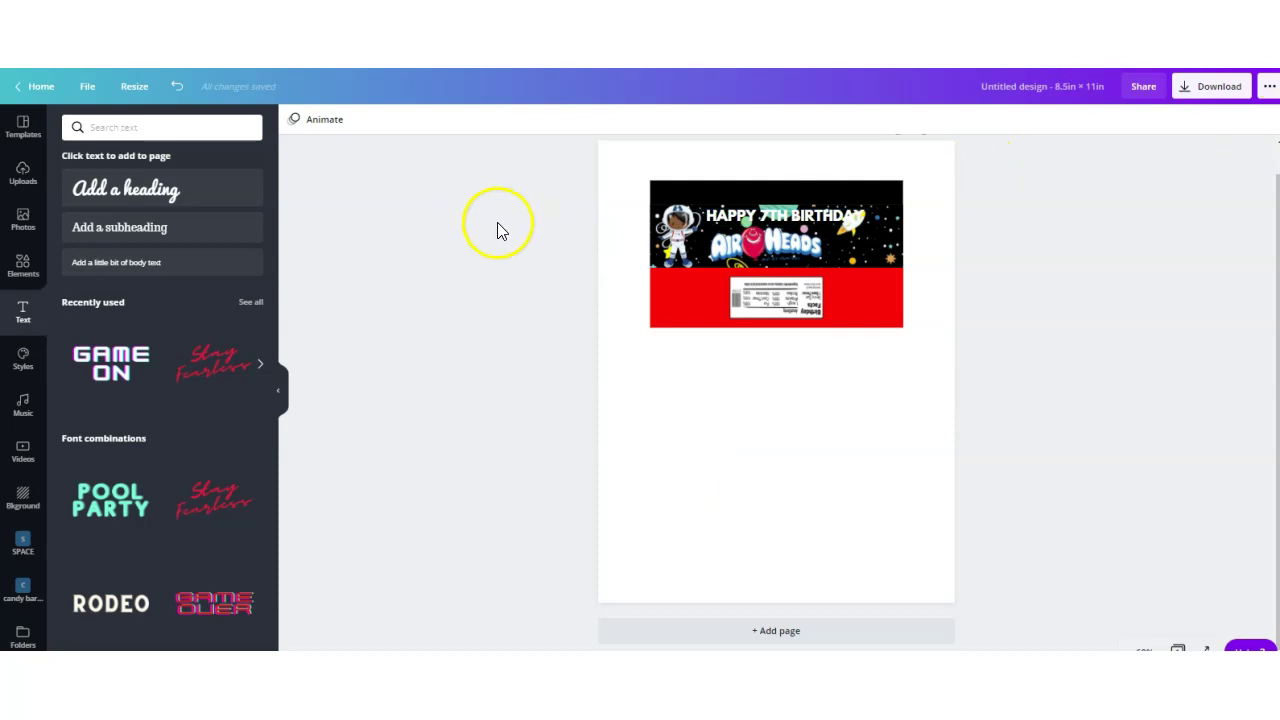
Group all the wrapper pieces and move the group up near the page's top edge, centered horizontally.
{"action": "left_click_drag", "start_coordinate": [938, 173], "coordinate": [638, 345]}
{"action": "left_click", "coordinate": [1082, 120]}
{"action": "left_click", "coordinate": [798, 236]}
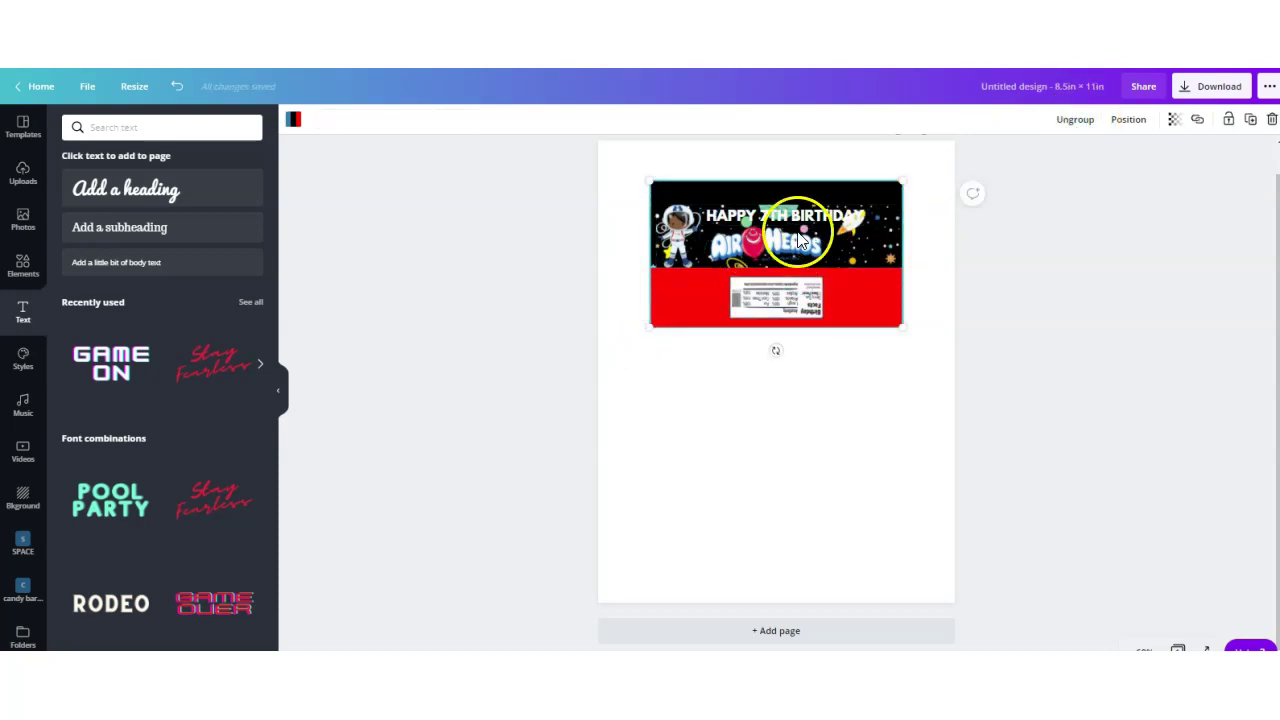
{"action": "left_click_drag", "start_coordinate": [787, 246], "coordinate": [785, 228]}
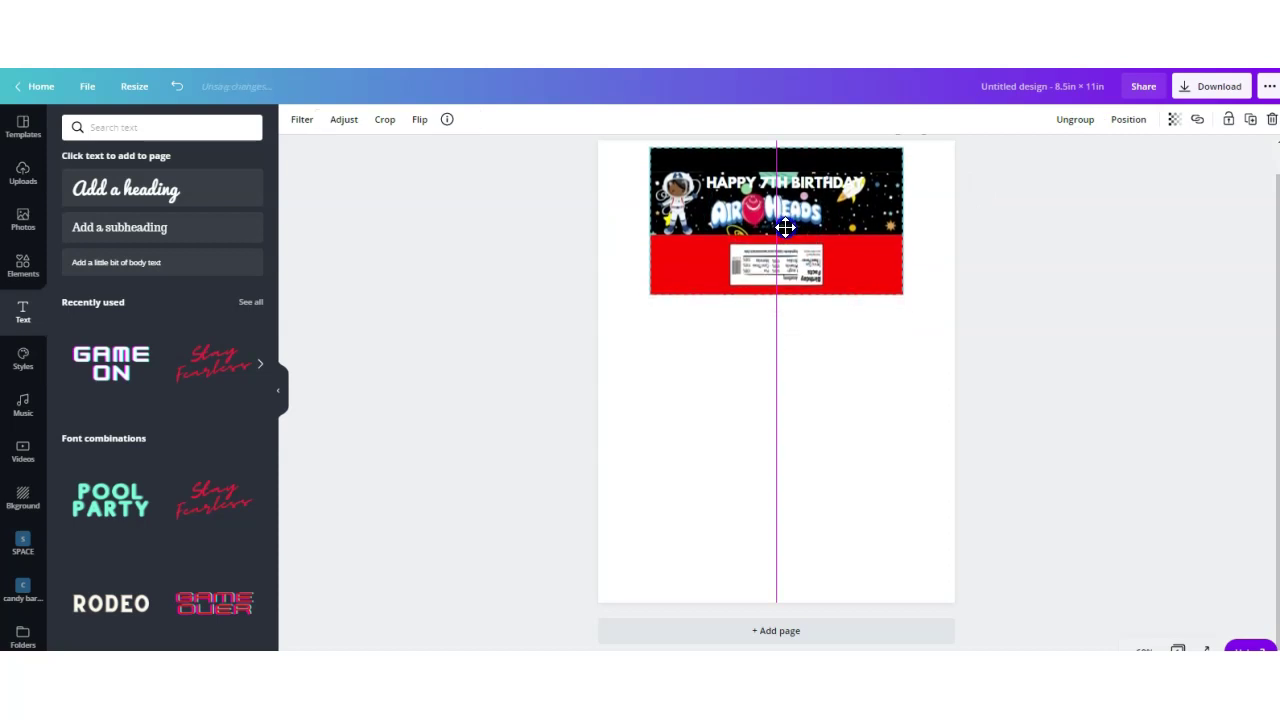
Duplicate the grouped wrapper twice and stack the copies below the original, aligned with it down the page.
{"action": "left_click", "coordinate": [1250, 119]}
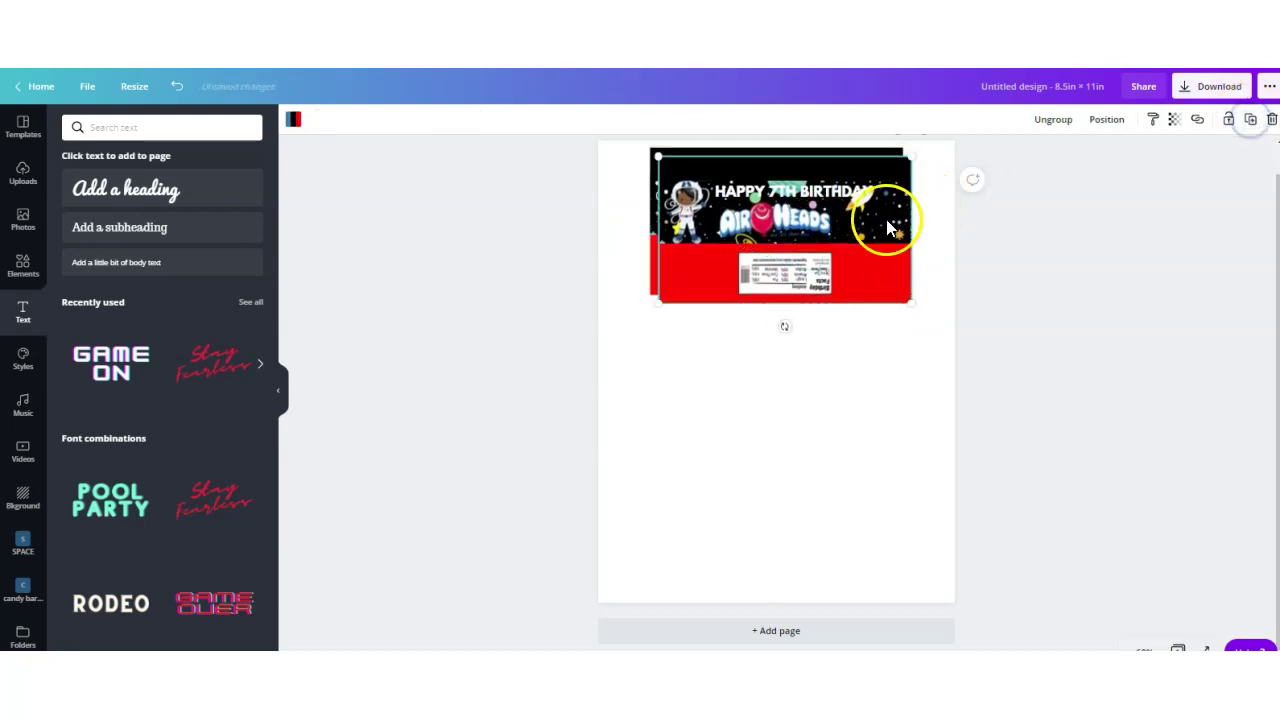
{"action": "left_click_drag", "start_coordinate": [813, 232], "coordinate": [785, 330]}
{"action": "left_click_drag", "start_coordinate": [800, 352], "coordinate": [800, 342]}
{"action": "left_click", "coordinate": [1250, 119]}
{"action": "left_click_drag", "start_coordinate": [843, 398], "coordinate": [835, 490]}
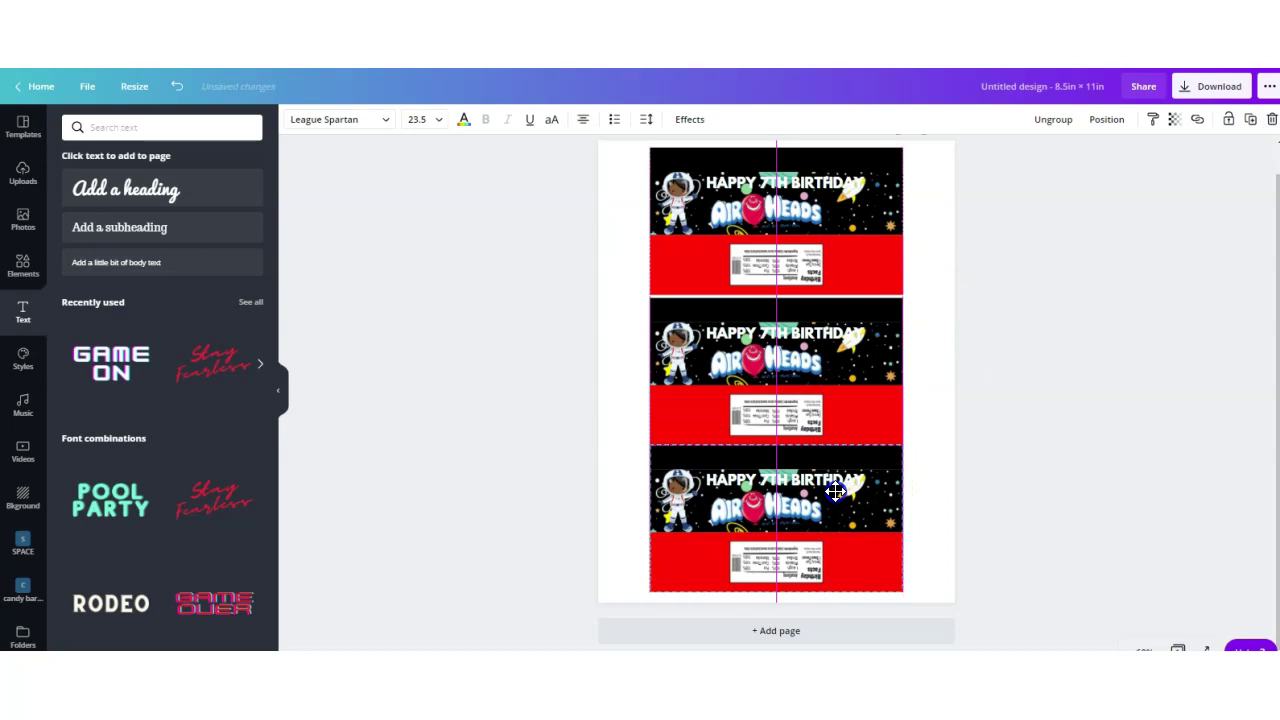
Title the design SPACE and download it as a PDF Print file.
{"action": "left_click", "coordinate": [1200, 88]}
{"action": "left_click", "coordinate": [1137, 177]}
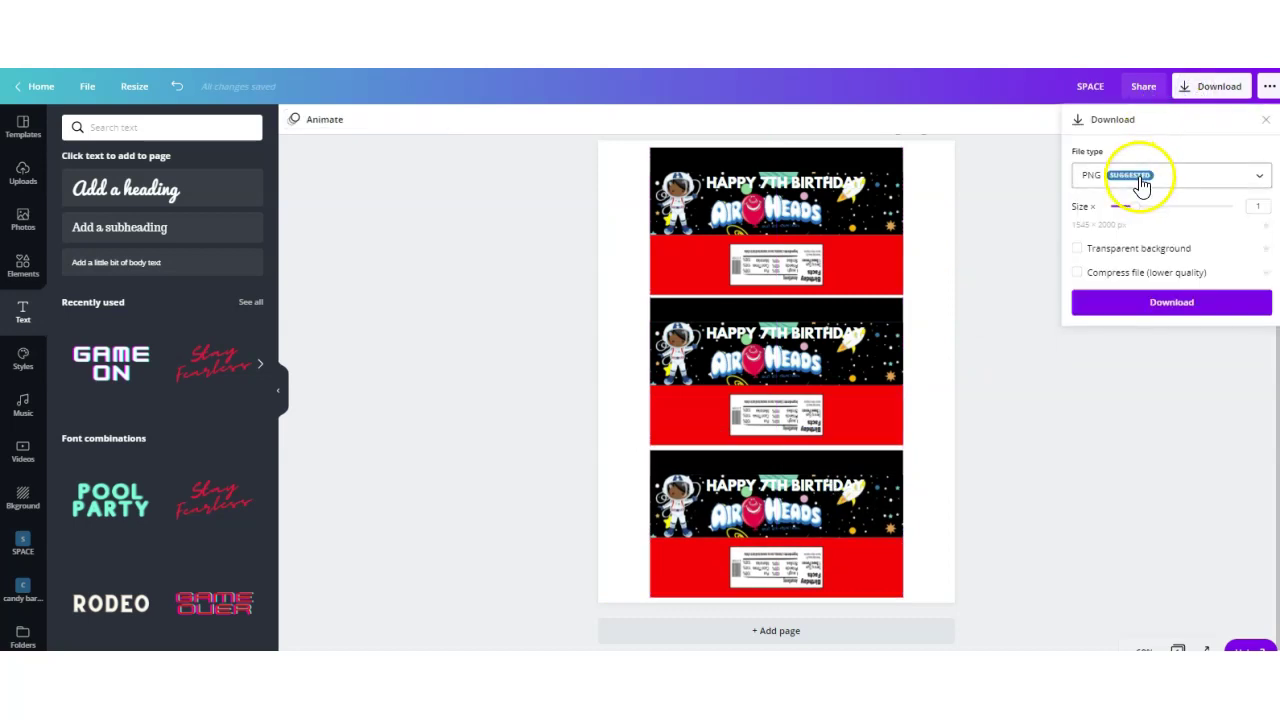
{"action": "left_click", "coordinate": [1101, 286]}
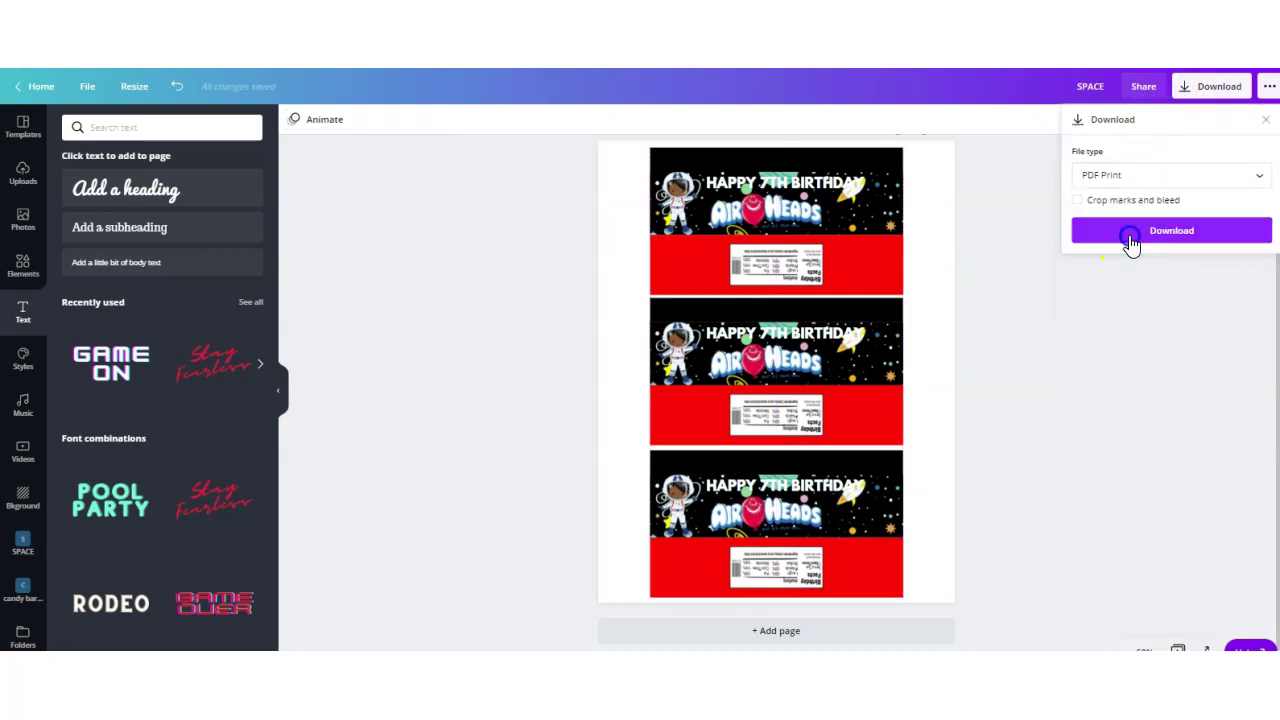
{"action": "left_click", "coordinate": [1121, 242]}
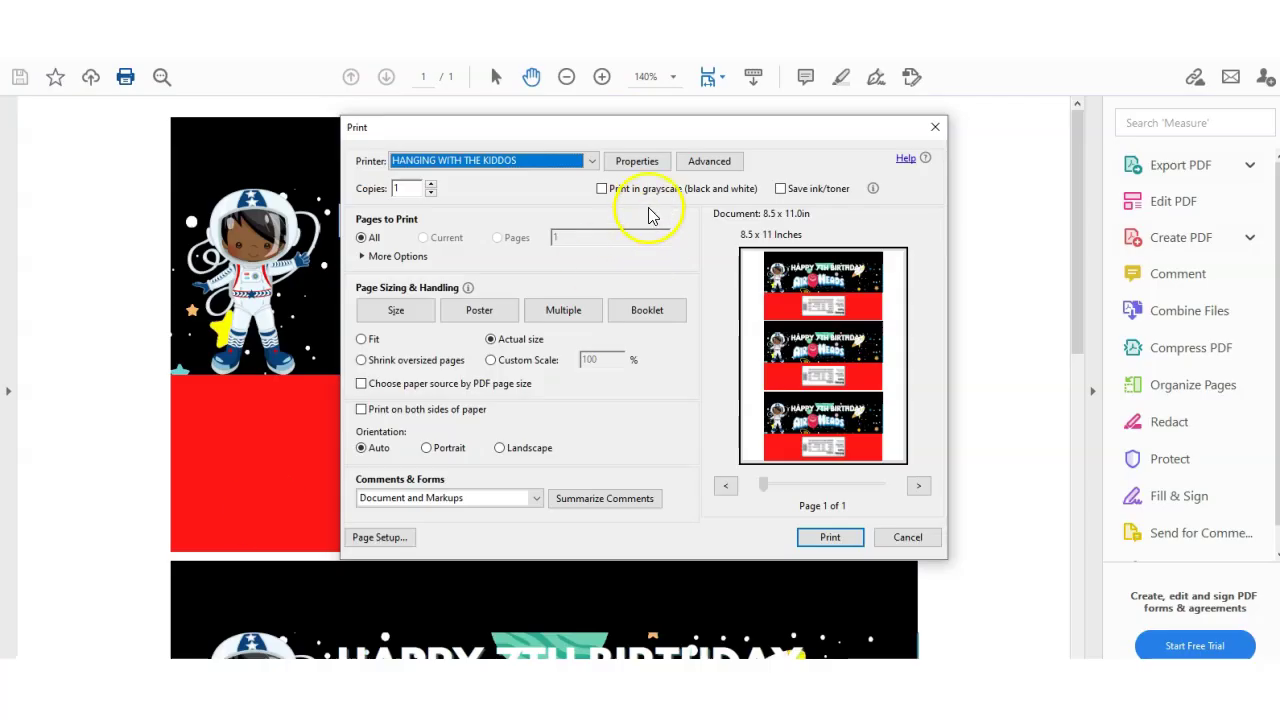
In the PDF reader's print dialog, set the printer properties to HP Photo Papers paper type and Best print quality.
{"action": "left_click", "coordinate": [639, 162]}
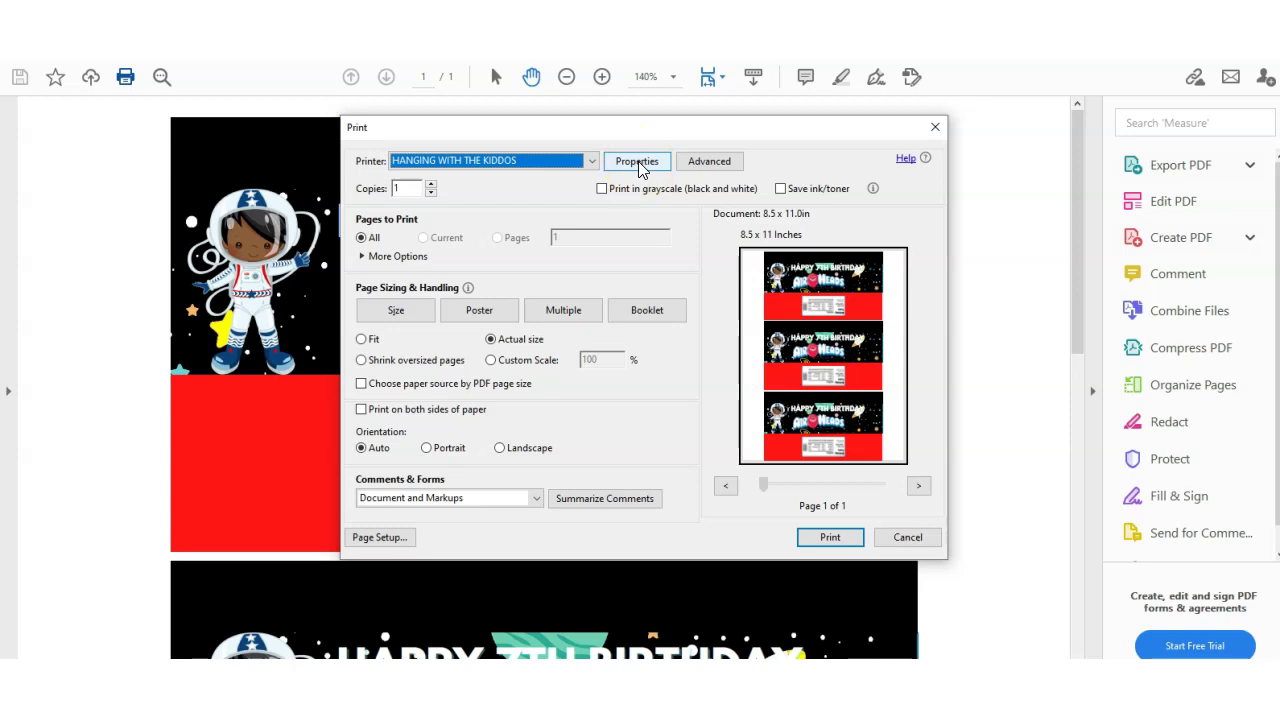
{"action": "left_click", "coordinate": [639, 165]}
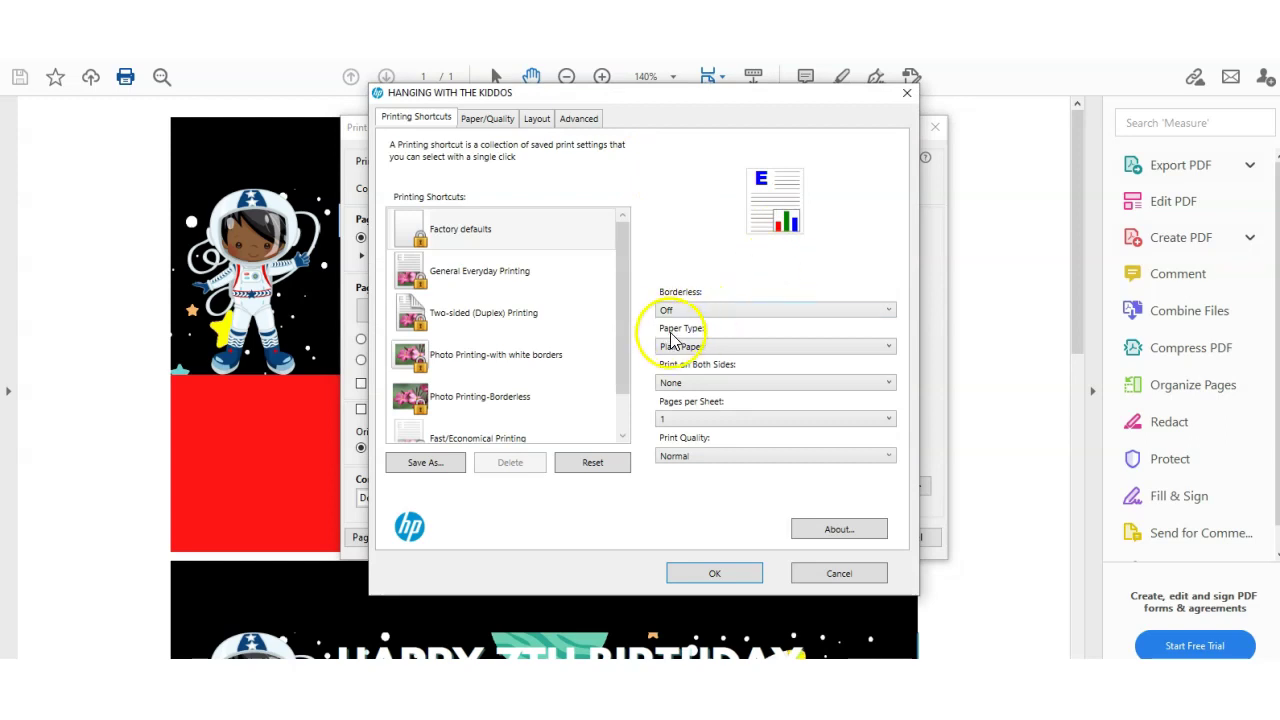
{"action": "left_click", "coordinate": [706, 350]}
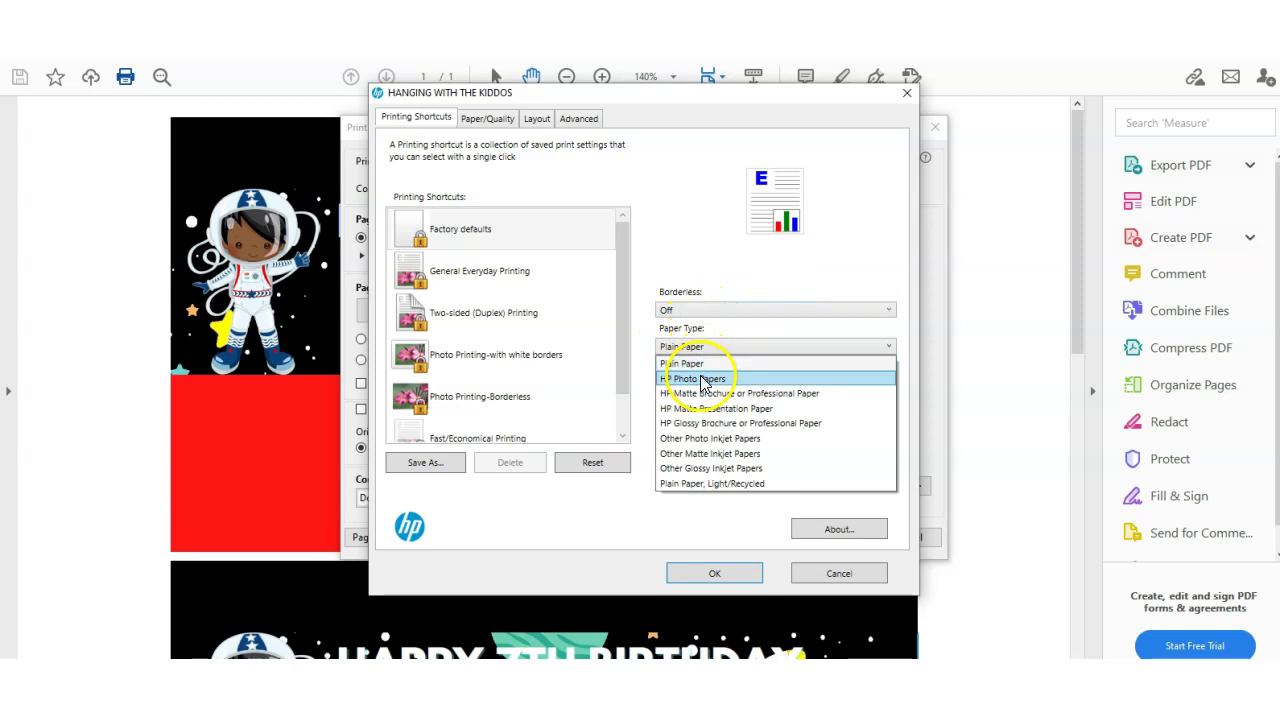
{"action": "left_click", "coordinate": [700, 379]}
{"action": "left_click", "coordinate": [676, 456]}
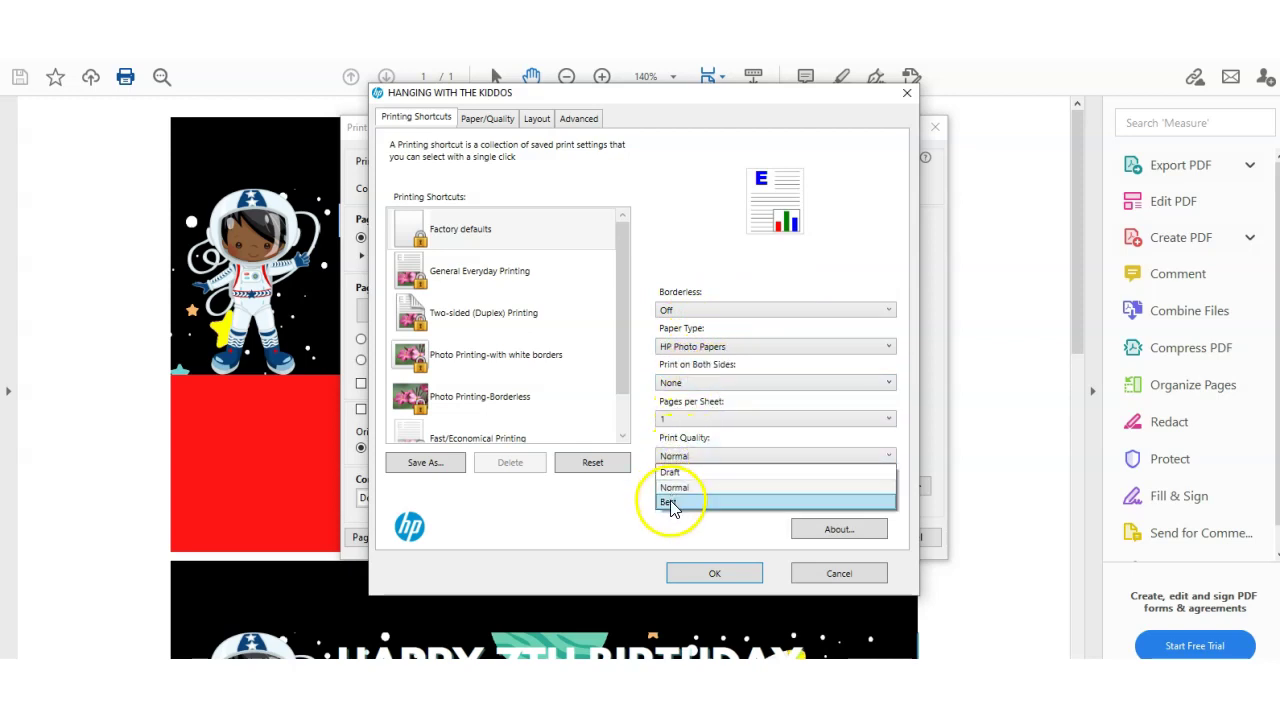
{"action": "left_click", "coordinate": [669, 502]}
{"action": "left_click", "coordinate": [691, 562]}
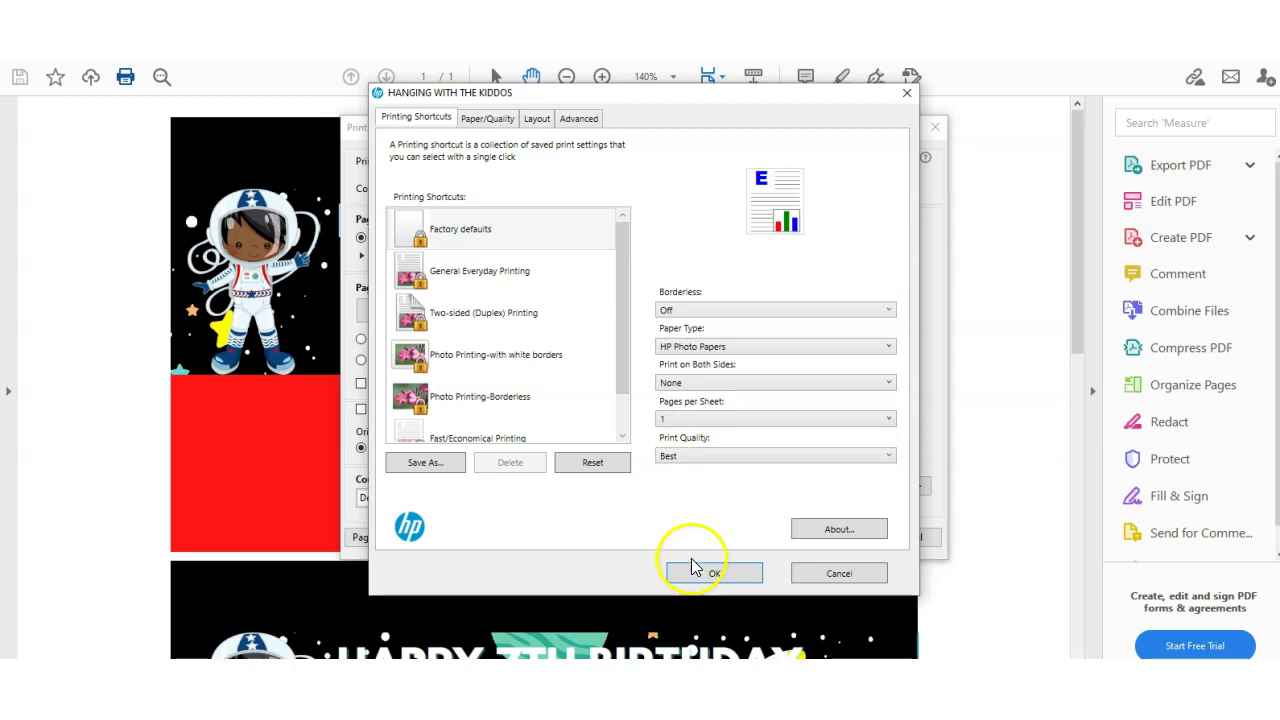